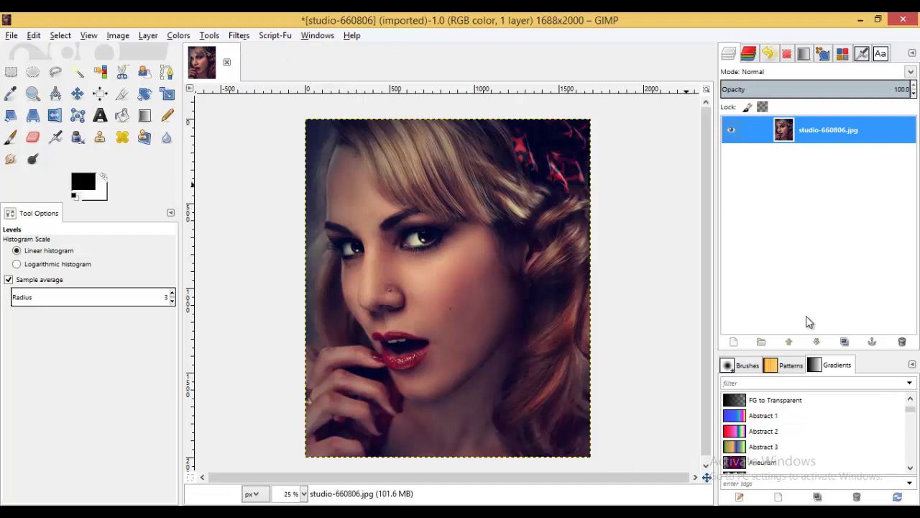
- Add a white-filled layer and render Solid Noise on it with X size 14.4 and Y size 14.5
left_click(733, 342)
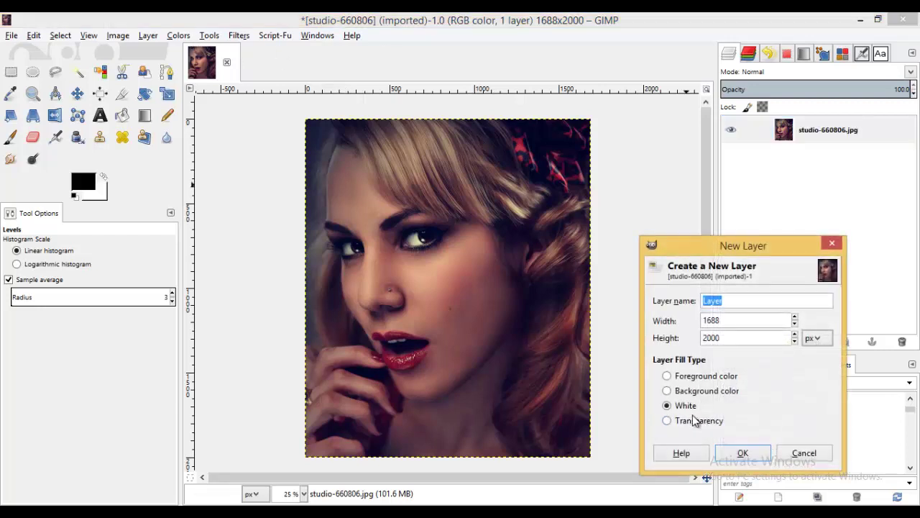
left_click(750, 455)
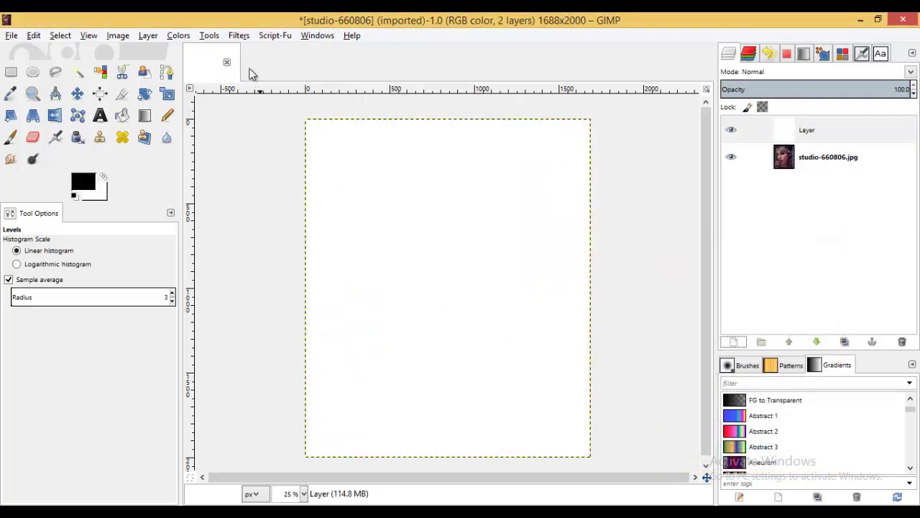
left_click(239, 35)
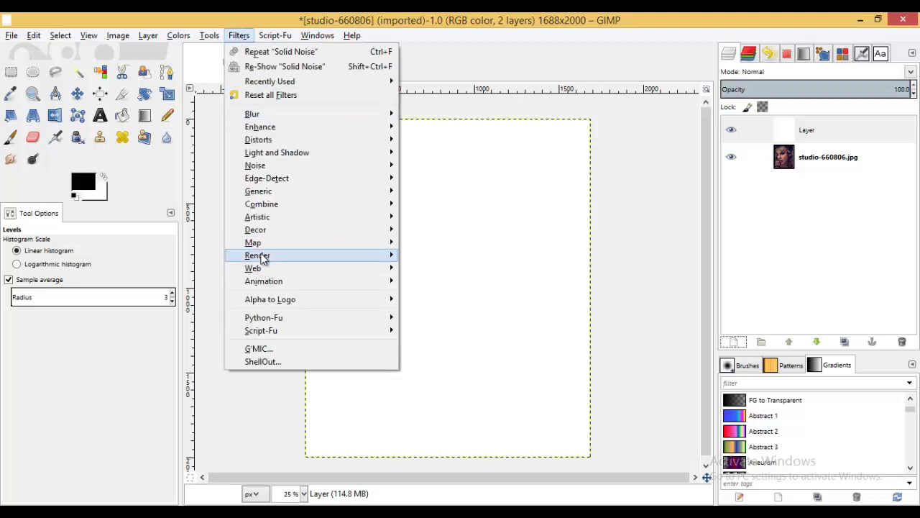
mouse_move(257, 255)
mouse_move(429, 255)
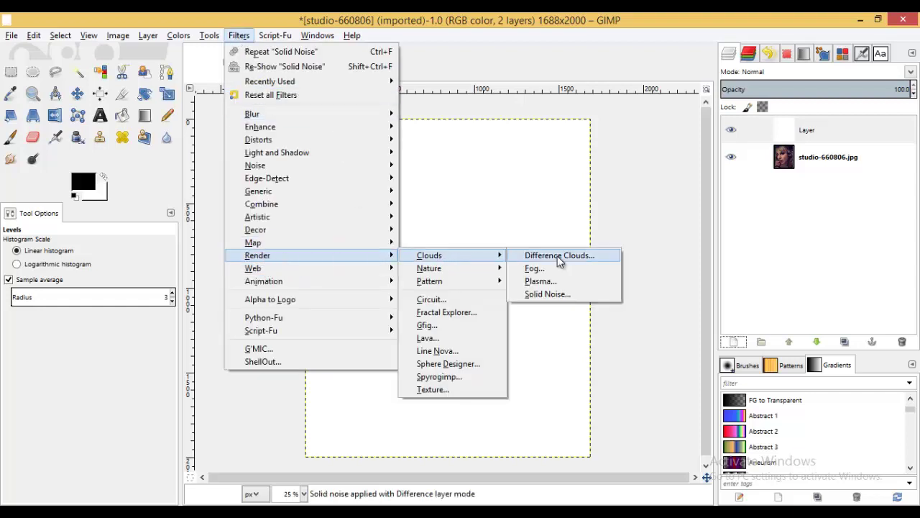
left_click(550, 294)
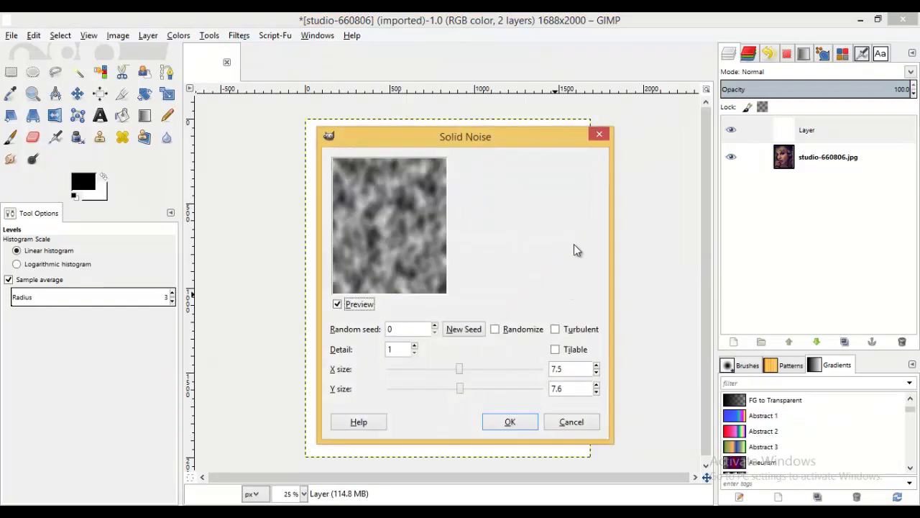
left_click_drag(522, 144, 636, 127)
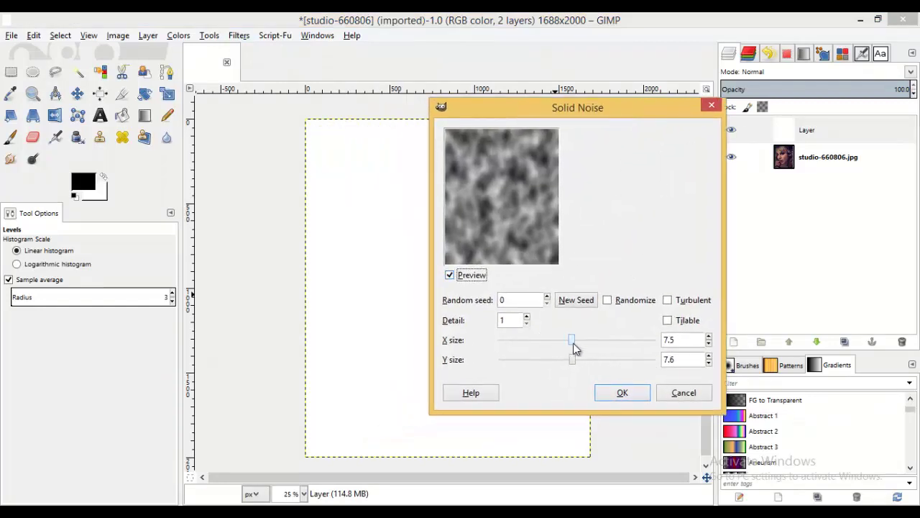
left_click_drag(572, 341, 636, 341)
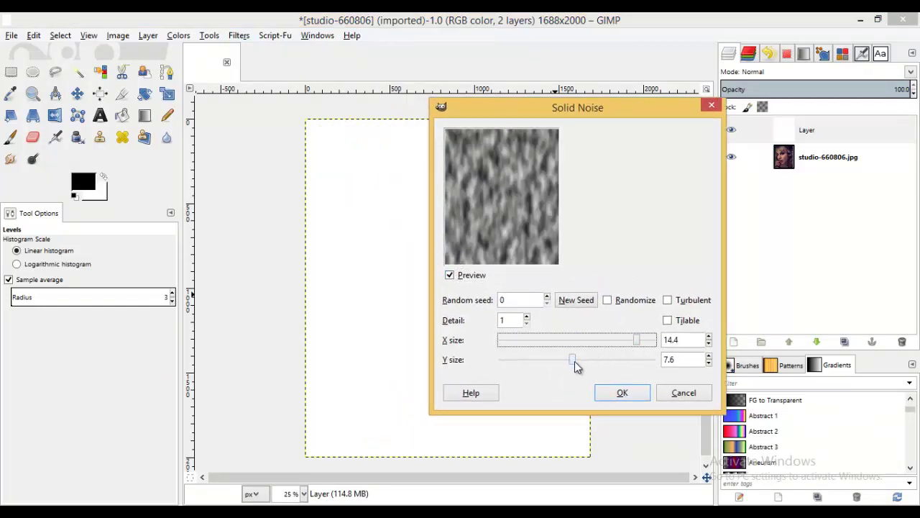
left_click_drag(575, 360, 636, 361)
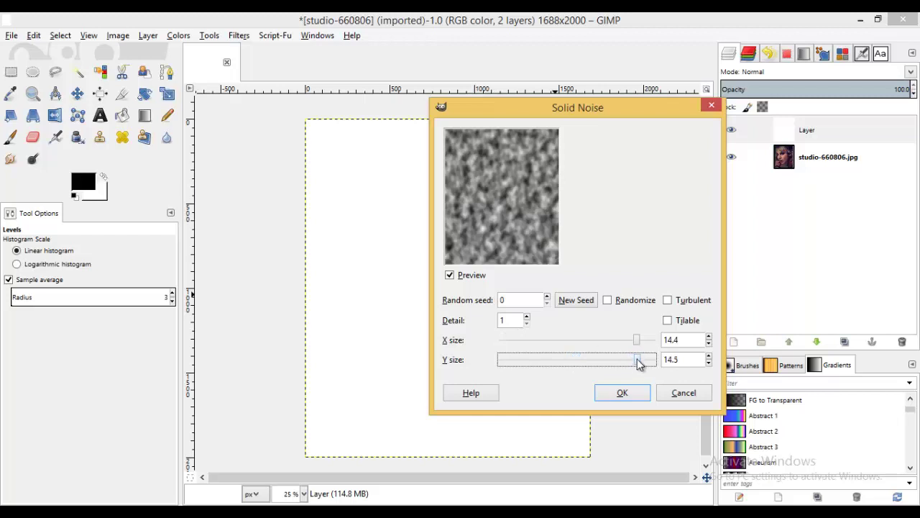
left_click(643, 390)
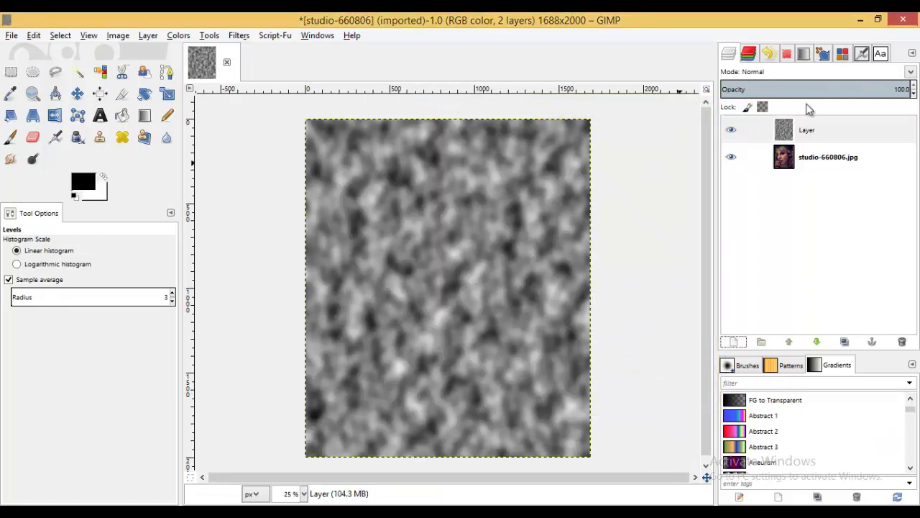
left_click(732, 130)
left_click(732, 130)
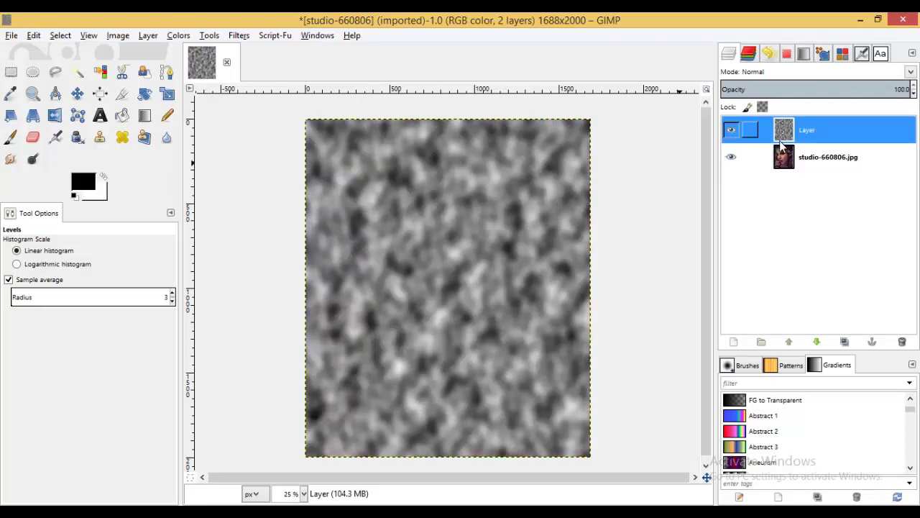
- Add a fully black layer mask to the noise layer
right_click(819, 133)
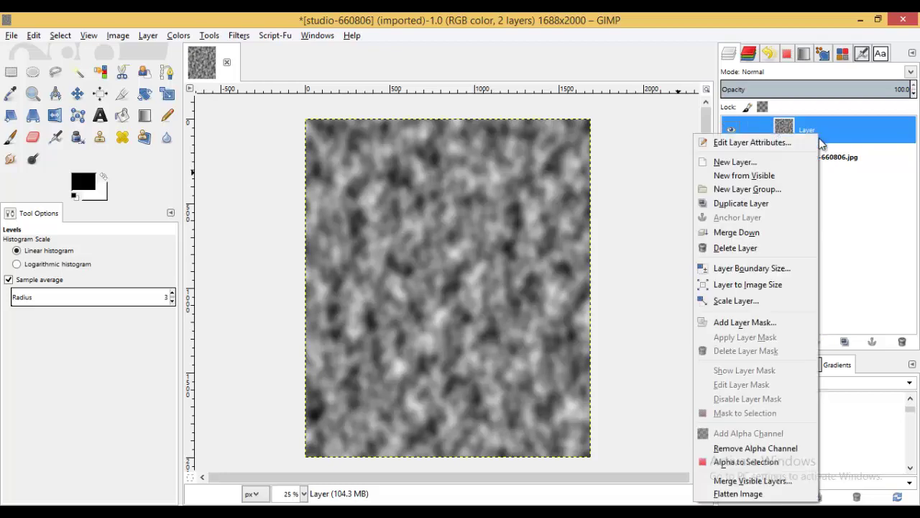
left_click(740, 323)
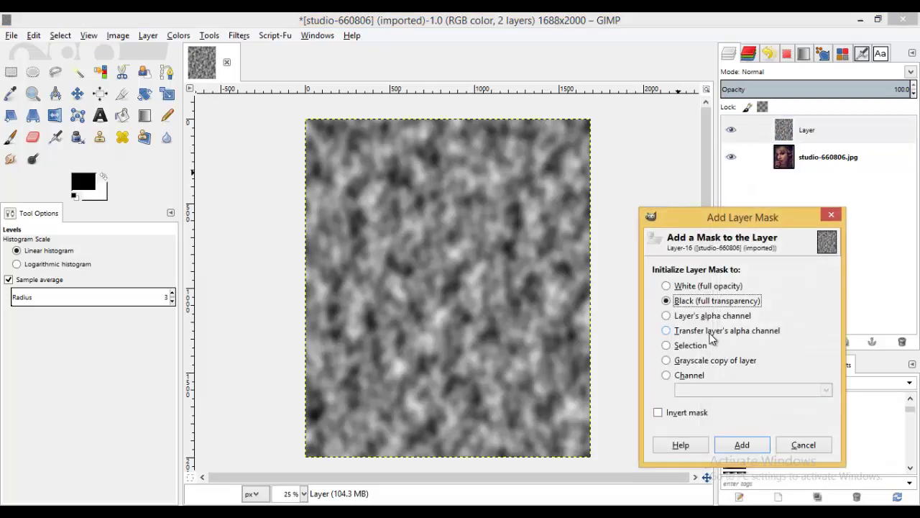
left_click(742, 445)
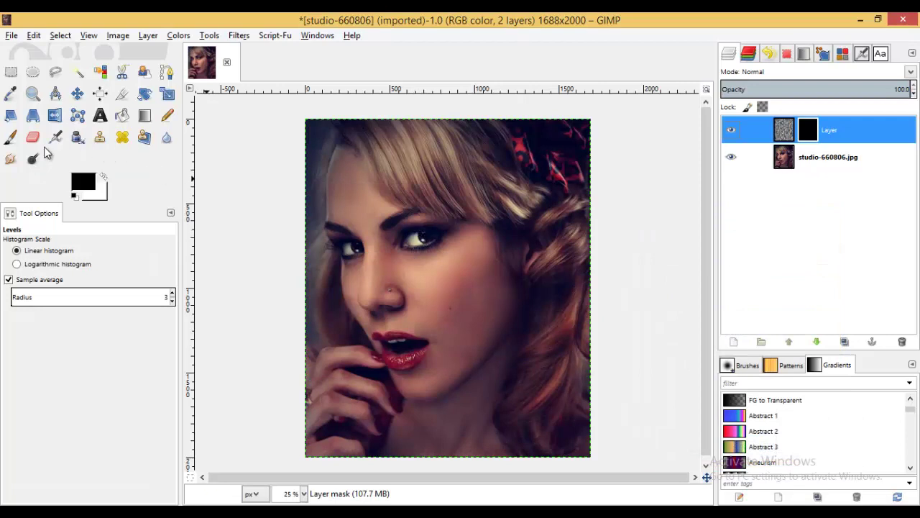
- Paint white with a ~512 px brush over the cheek beside the mouth to reveal the noise
left_click(11, 136)
left_click(103, 177)
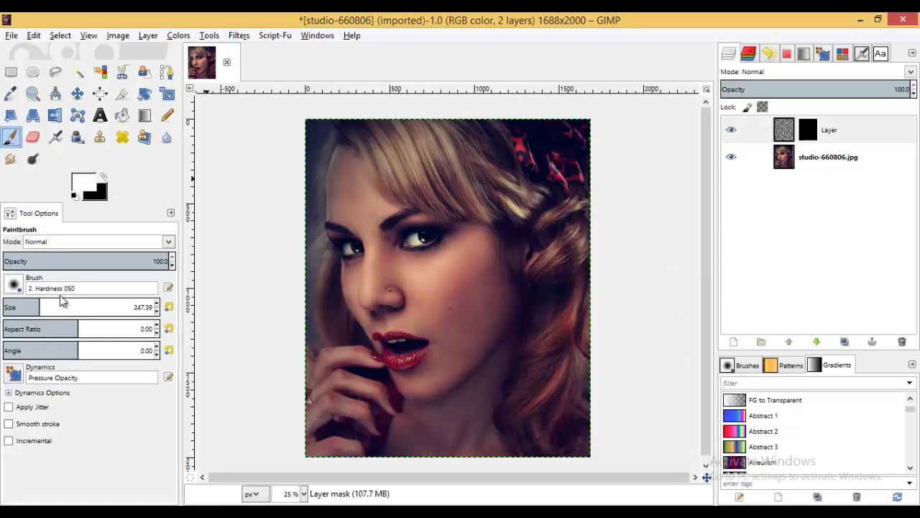
left_click_drag(48, 307, 80, 307)
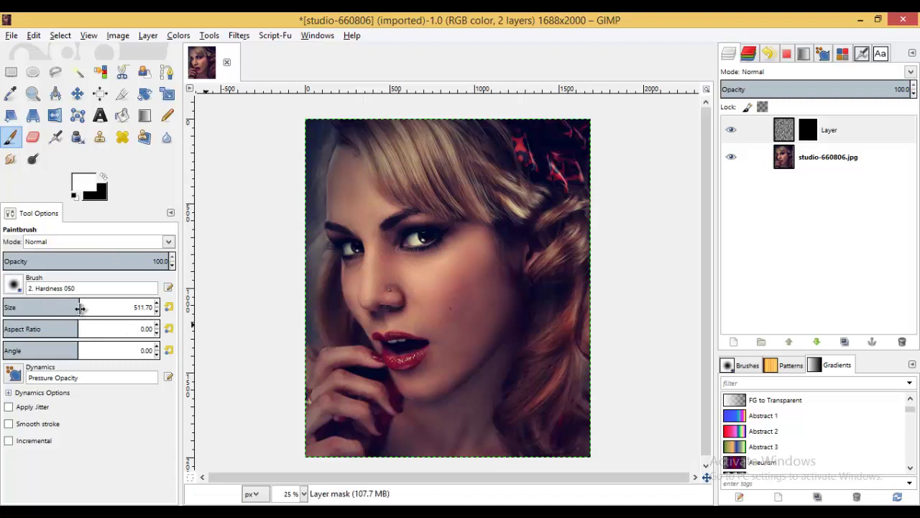
mouse_move(423, 288)
left_mouse_down()
mouse_move(472, 283)
mouse_move(472, 324)
mouse_move(456, 345)
mouse_move(435, 302)
mouse_move(395, 262)
mouse_move(443, 268)
mouse_move(474, 258)
mouse_move(439, 308)
mouse_move(449, 303)
left_mouse_up()
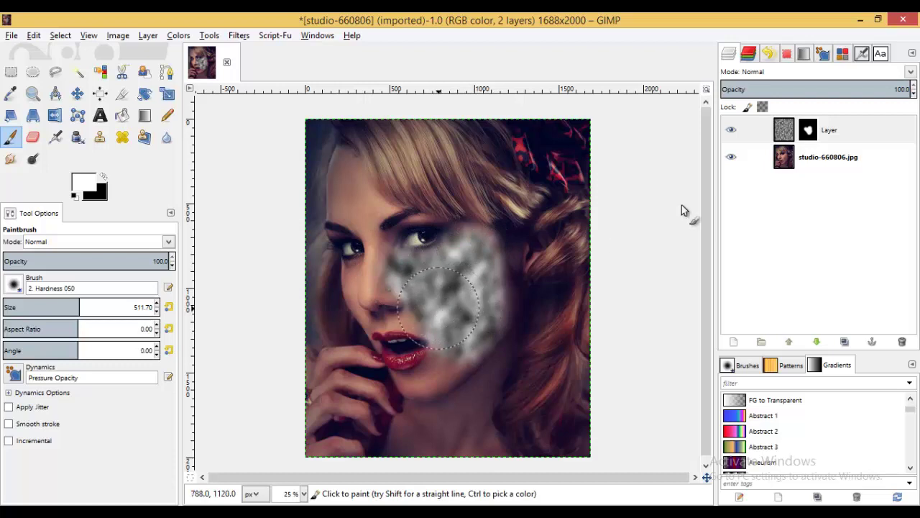
left_click(733, 137)
left_click(731, 131)
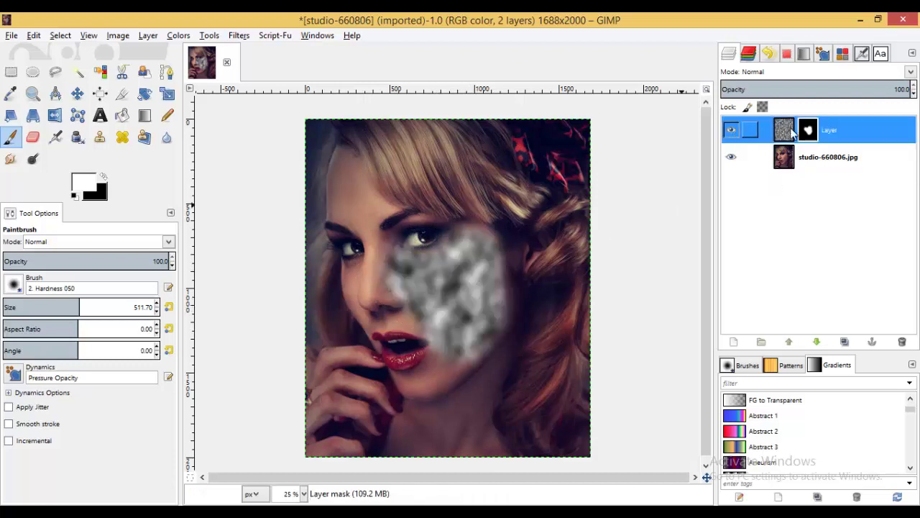
- Duplicate the vein_together.jpg layer
left_click(785, 135)
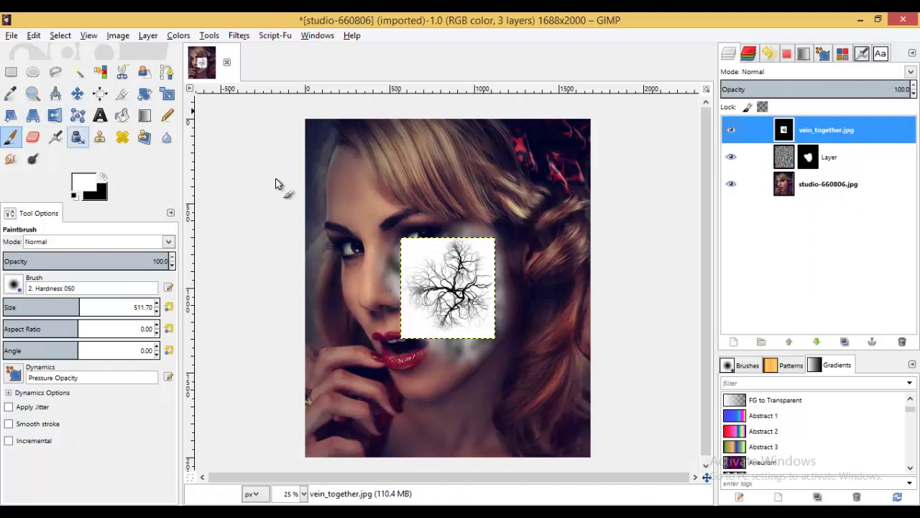
right_click(848, 124)
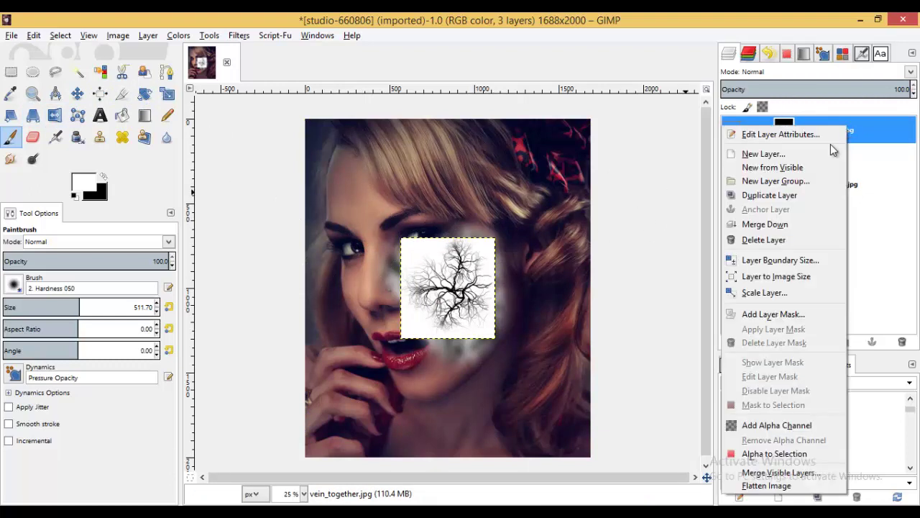
left_click(798, 197)
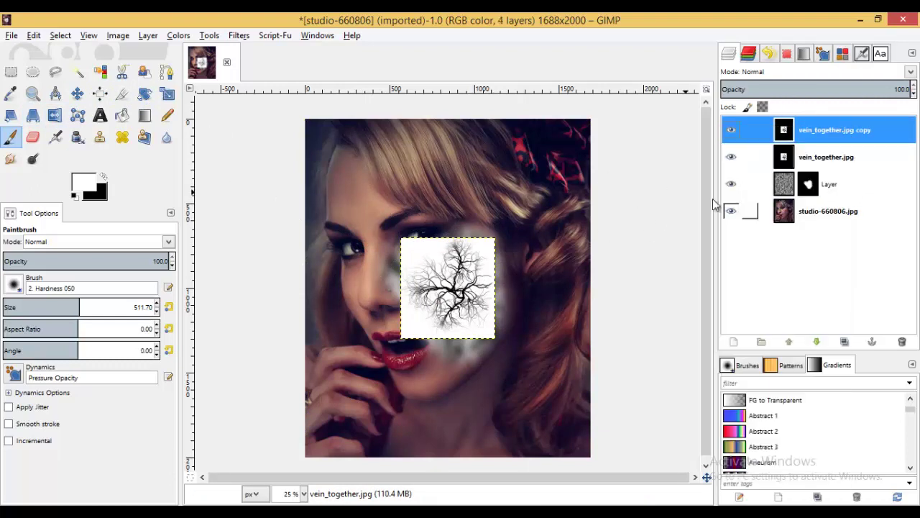
- Set both vein_together.jpg and its copy to Multiply blend mode
left_click(764, 157)
left_click(775, 72)
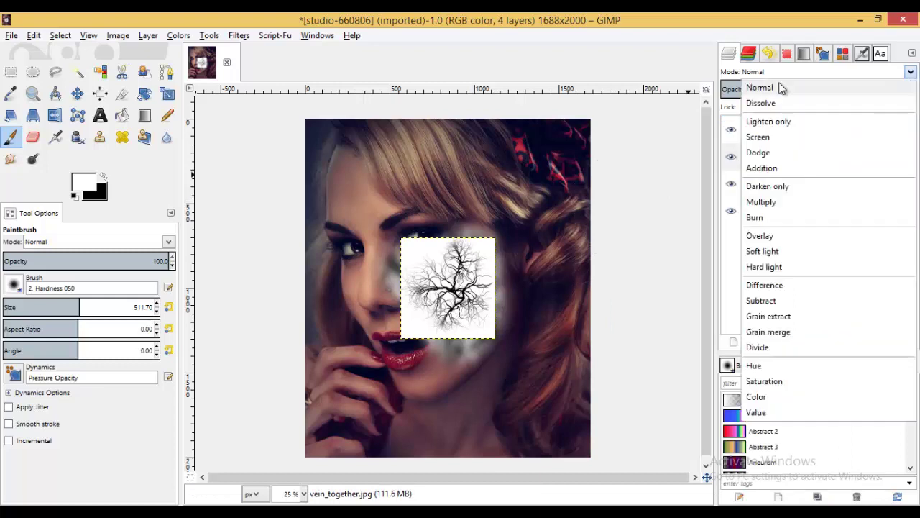
left_click(783, 204)
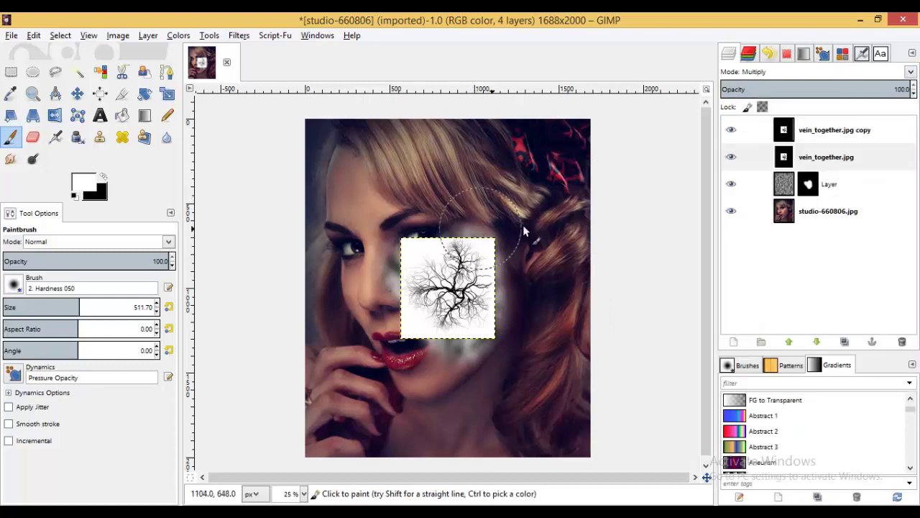
left_click(828, 132)
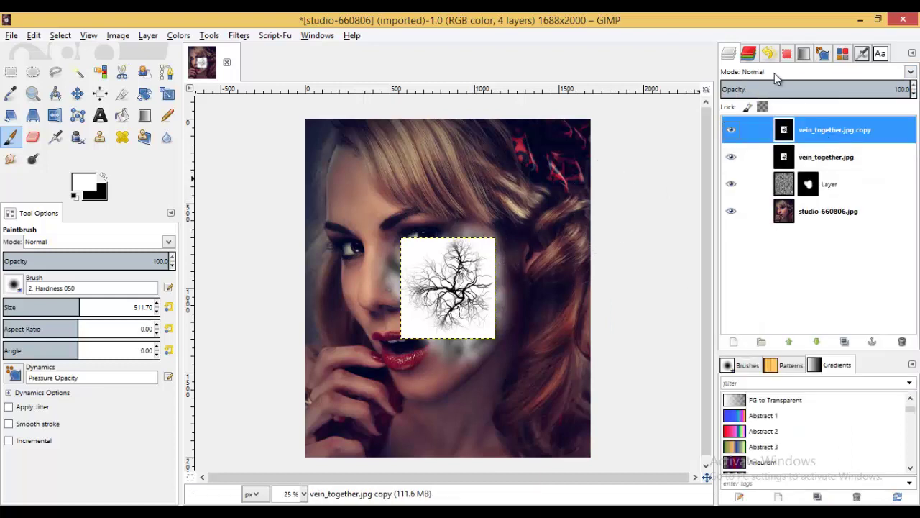
left_click(774, 72)
left_click(782, 201)
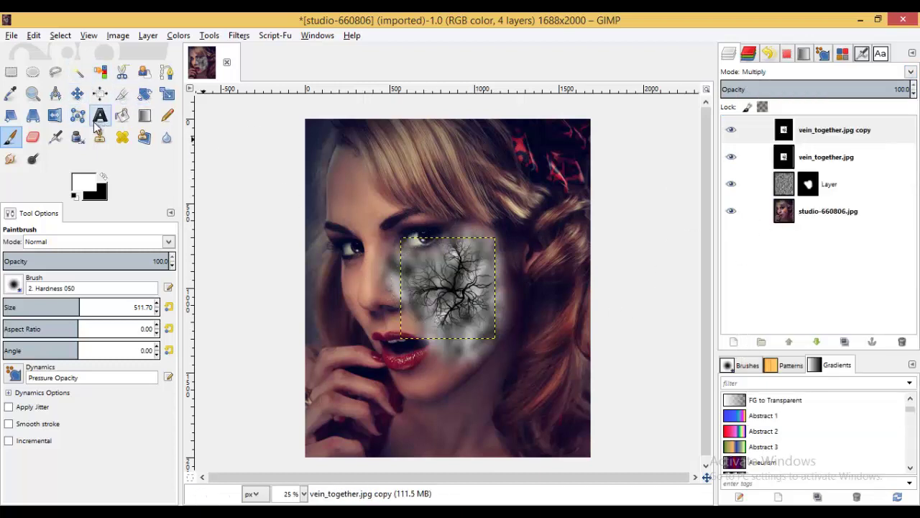
- Rotate the vein_together.jpg copy to about 105.25°
left_click(144, 93)
left_click_drag(464, 309, 429, 306)
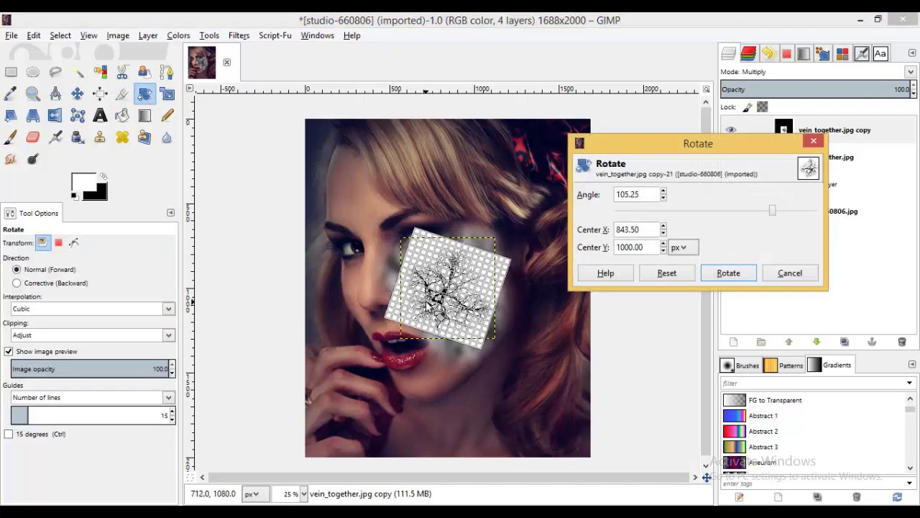
left_click(728, 274)
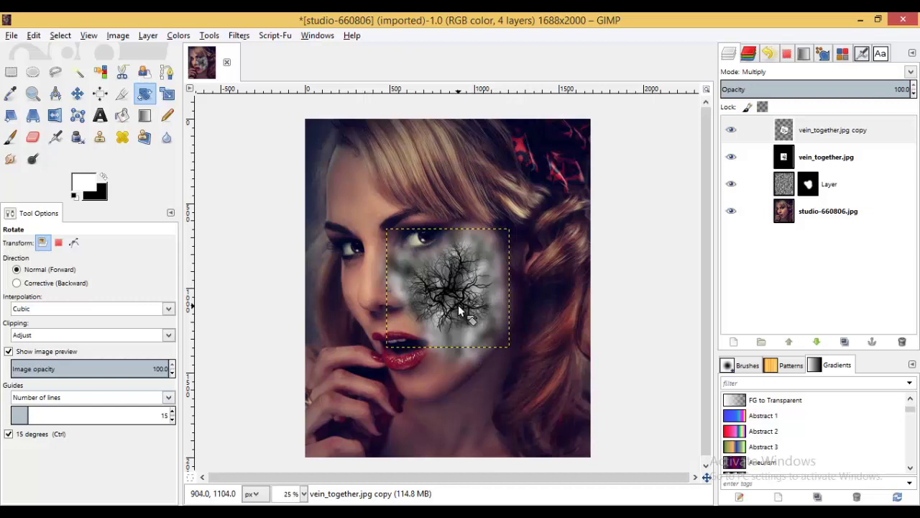
scroll(460, 311, "up", 3)
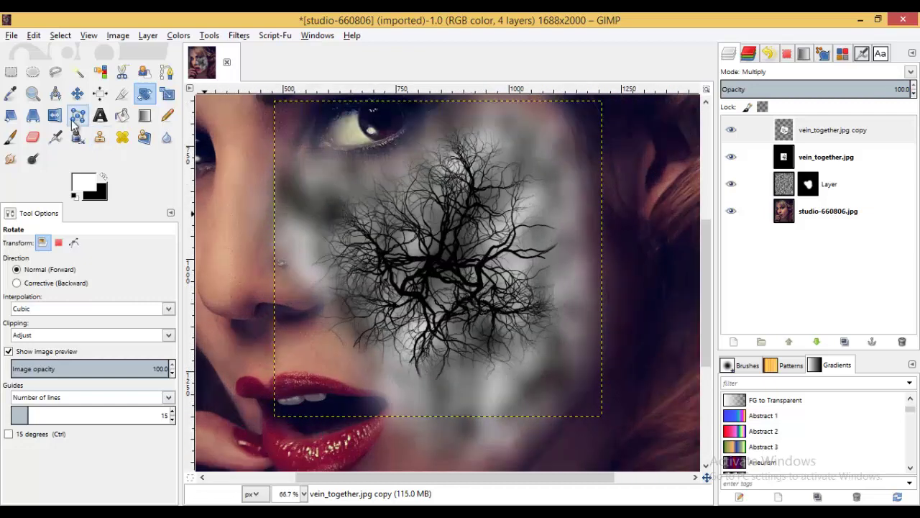
- Shift the rotated vein copy up and left on the cheek
left_click(77, 94)
left_click_drag(442, 246, 401, 241)
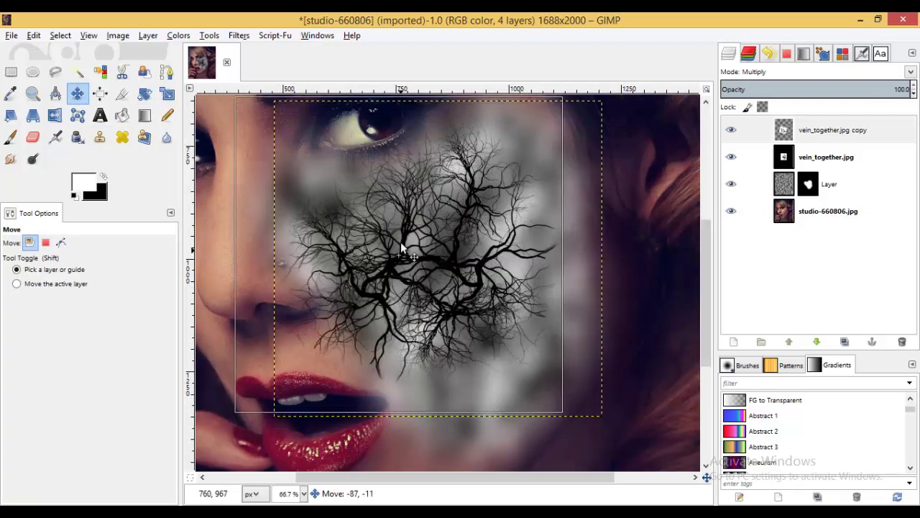
mouse_move(524, 249)
left_mouse_down()
mouse_move(507, 253)
mouse_move(547, 257)
mouse_move(500, 251)
left_mouse_up()
left_click(826, 157)
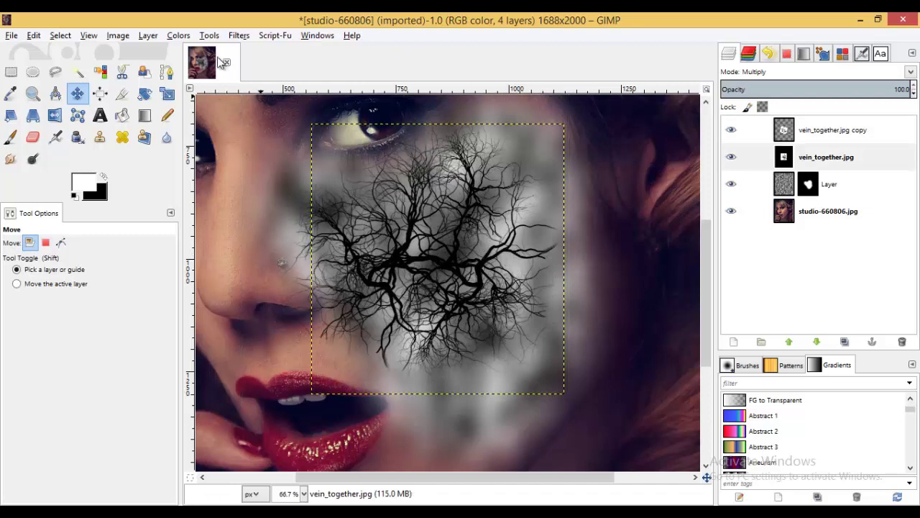
- Blur vein_together.jpg with a linked 55 px Gaussian Blur and shift it on the cheek
left_click(211, 36)
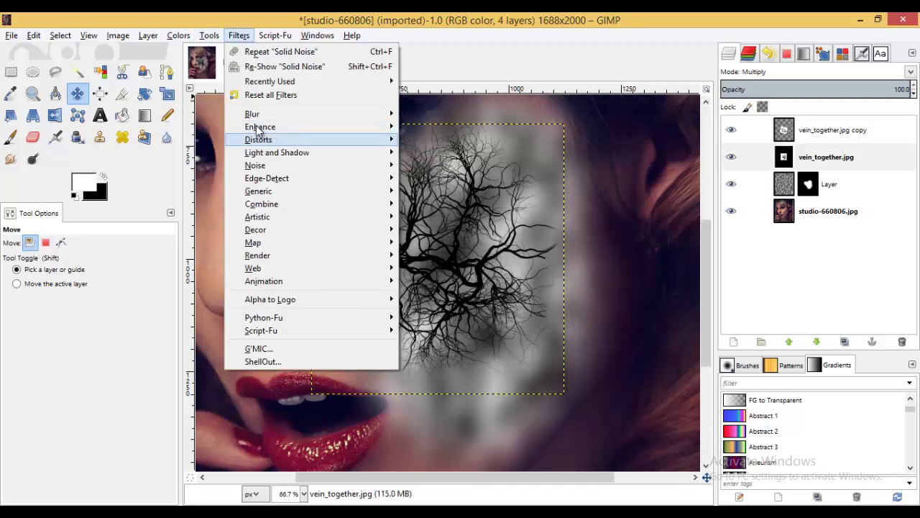
left_click(460, 125)
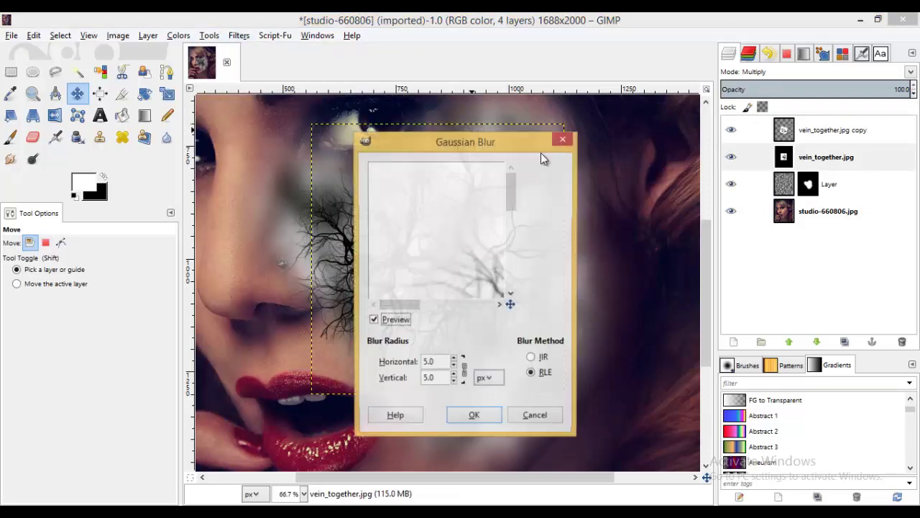
left_click_drag(488, 143, 703, 92)
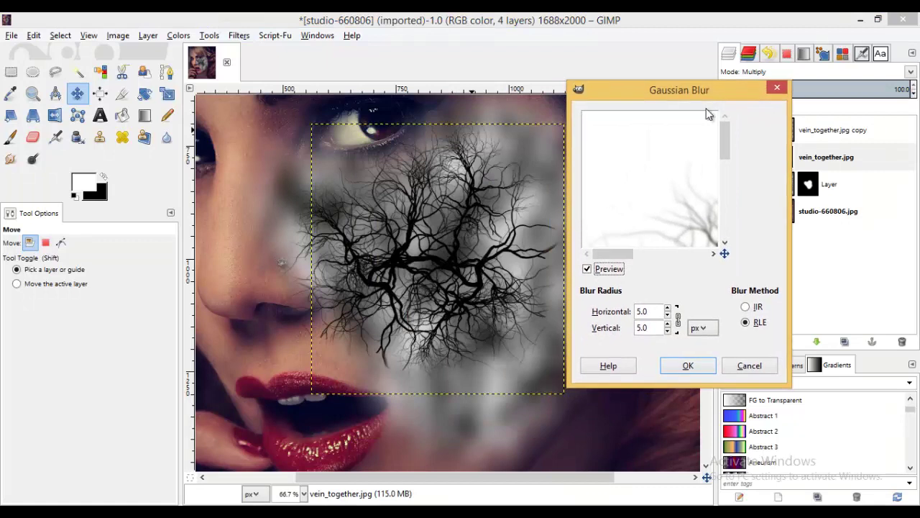
left_click(676, 327)
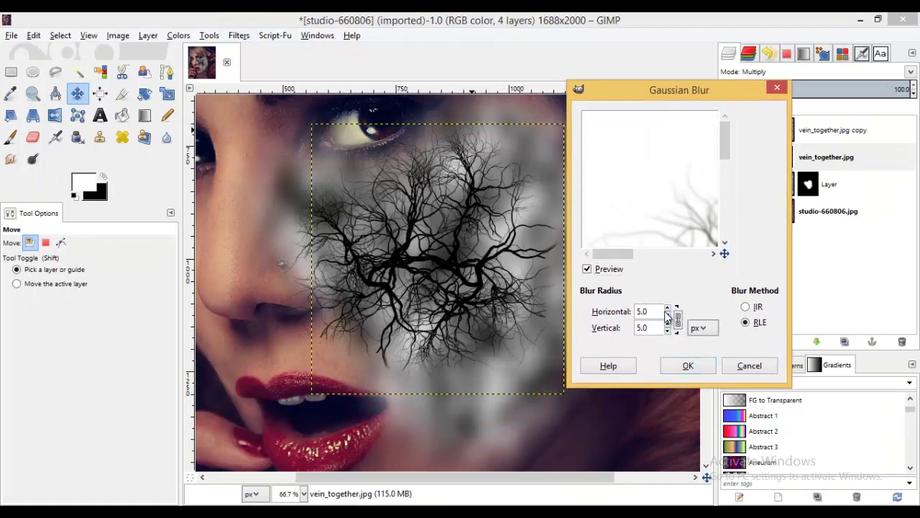
left_click(668, 307)
type("183")
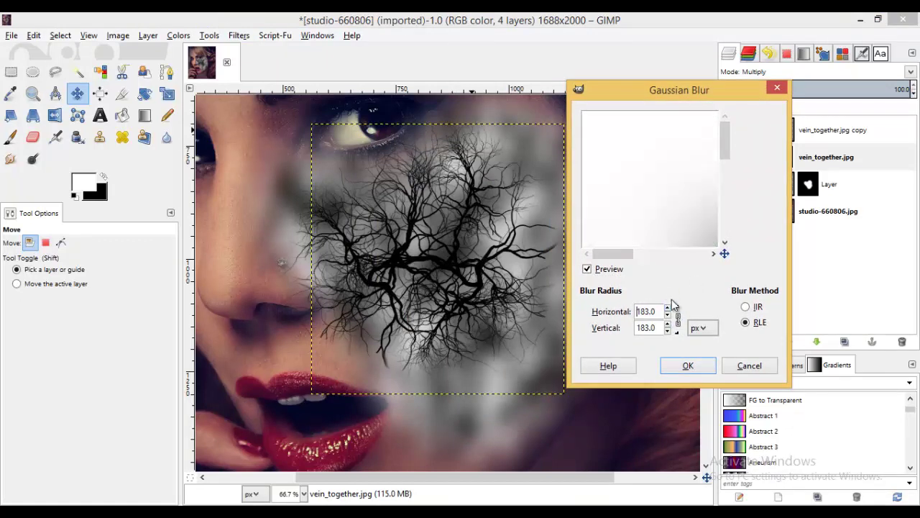
mouse_move(668, 311)
left_mouse_down()
mouse_move(673, 342)
mouse_move(669, 318)
left_mouse_up()
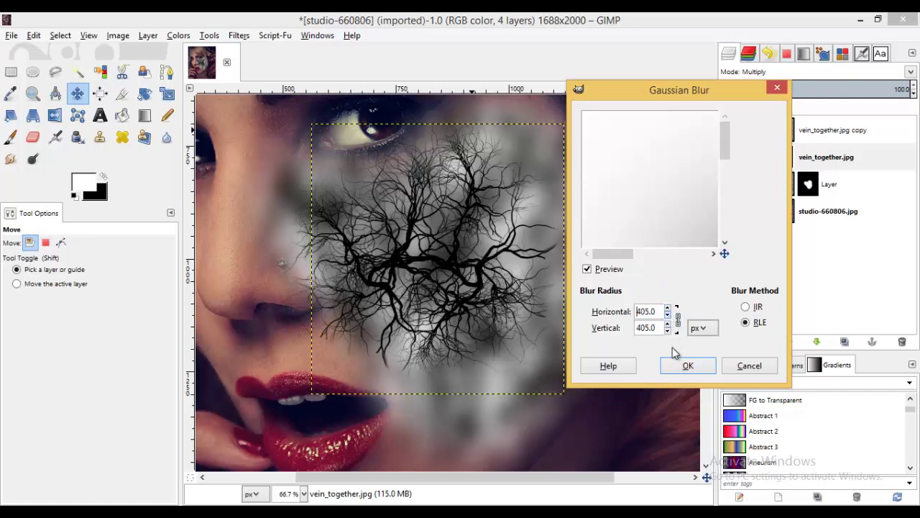
type("0")
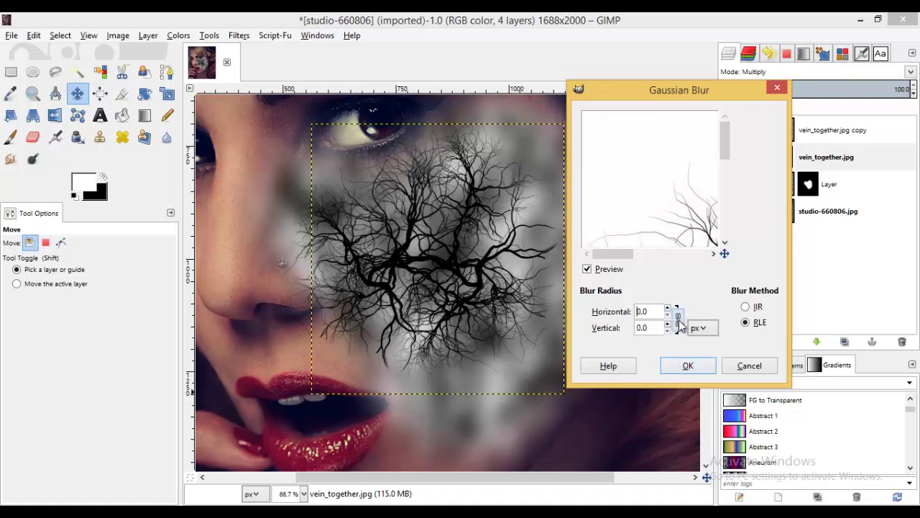
left_click(666, 308)
left_click_drag(667, 308, 670, 324)
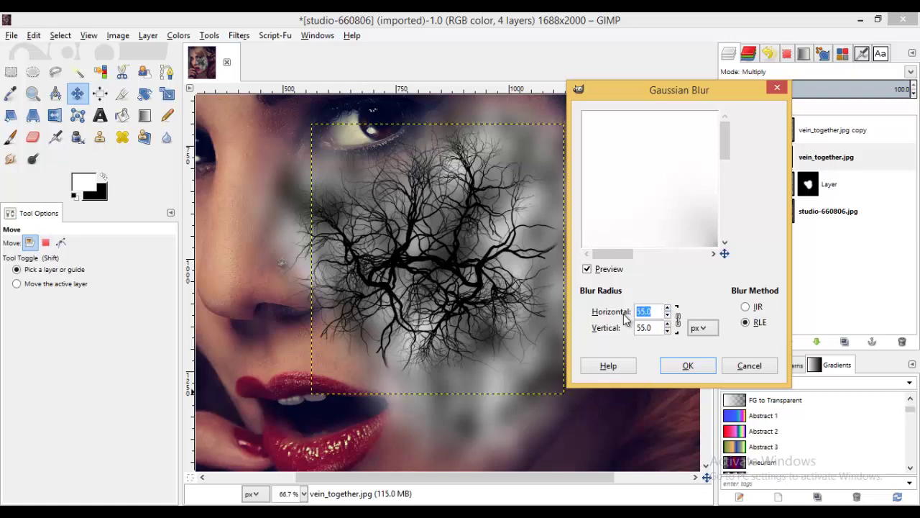
left_click(686, 363)
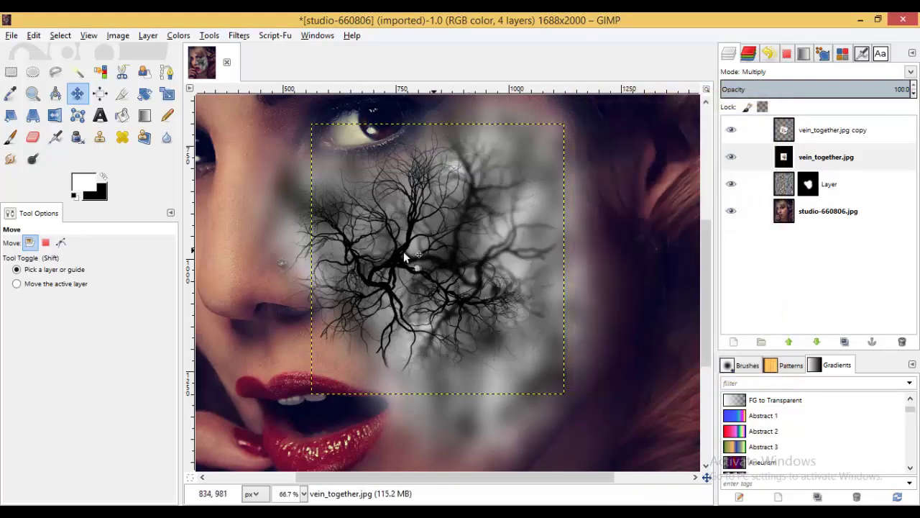
mouse_move(397, 263)
left_mouse_down()
mouse_move(372, 254)
mouse_move(383, 267)
mouse_move(376, 274)
left_mouse_up()
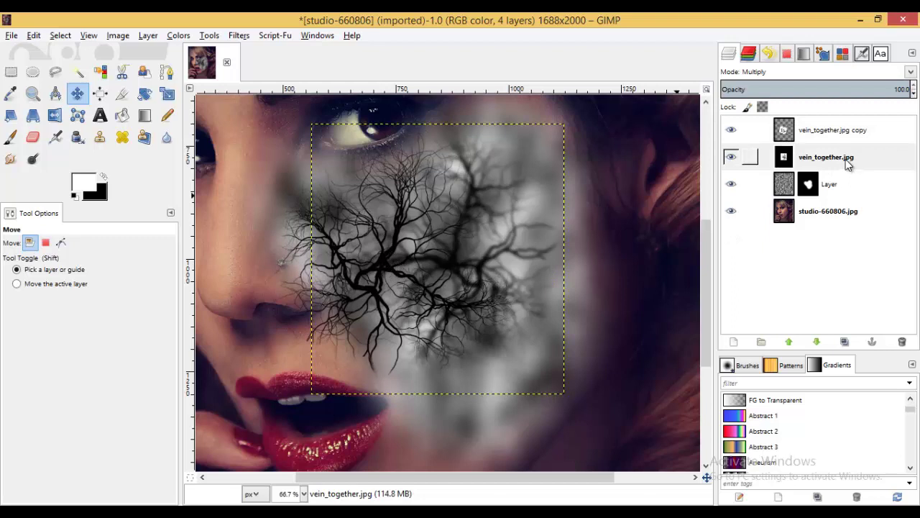
- Duplicate the vein copy as copy #1, repeat the Gaussian Blur twice, and shift it right
left_click(840, 138)
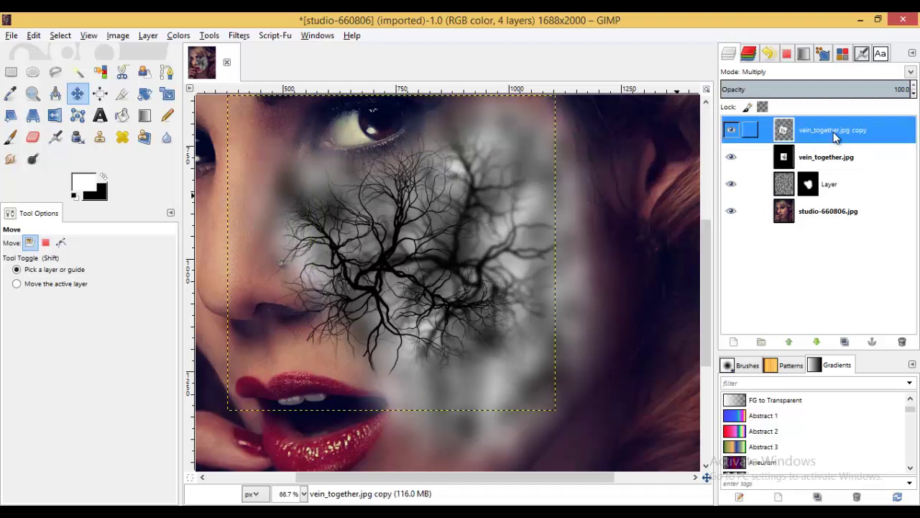
right_click(835, 138)
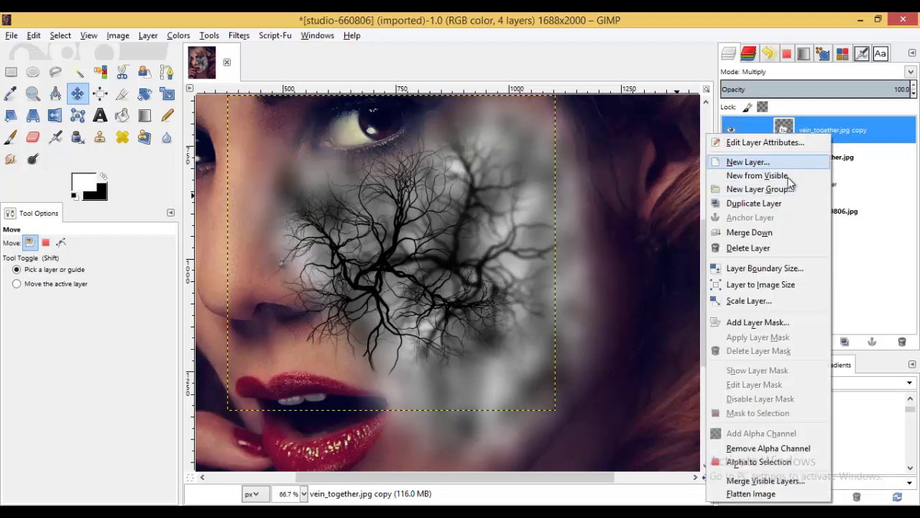
left_click(785, 203)
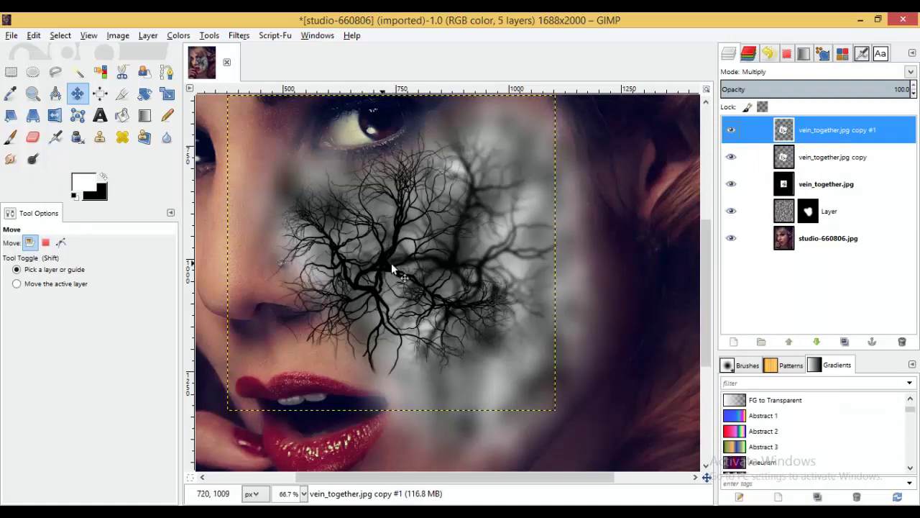
mouse_move(391, 263)
left_mouse_down()
mouse_move(477, 273)
mouse_move(493, 288)
left_mouse_up()
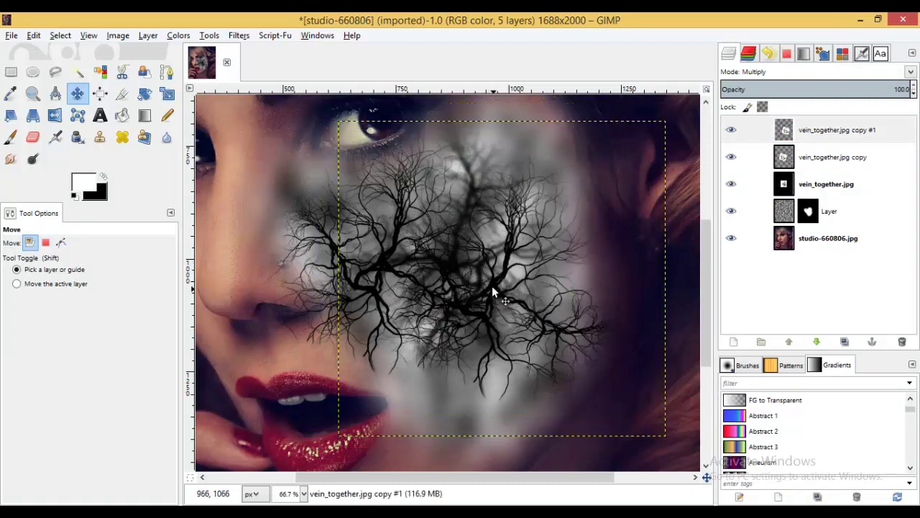
left_click(214, 40)
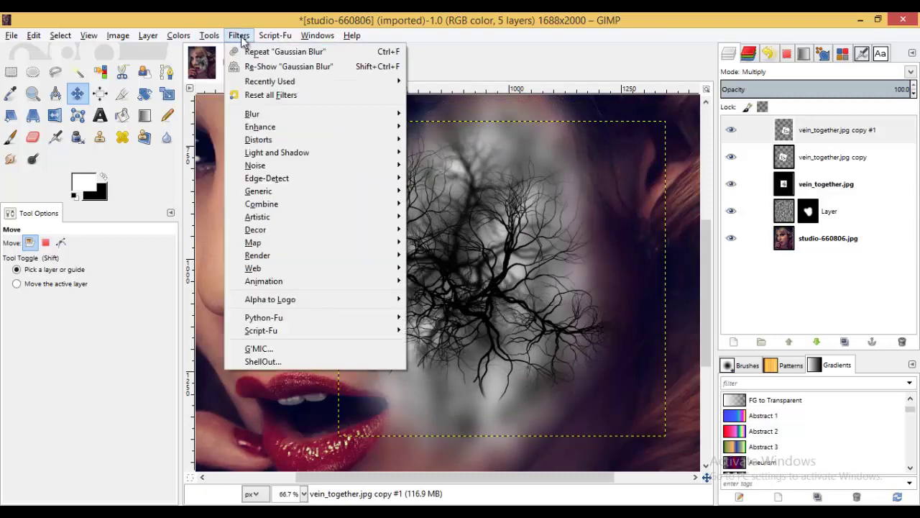
left_click(248, 52)
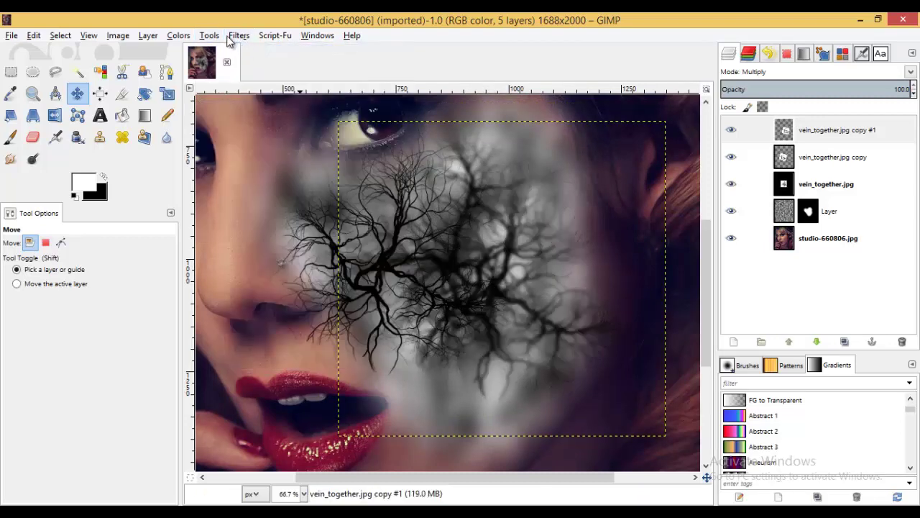
left_click(233, 36)
left_click(248, 54)
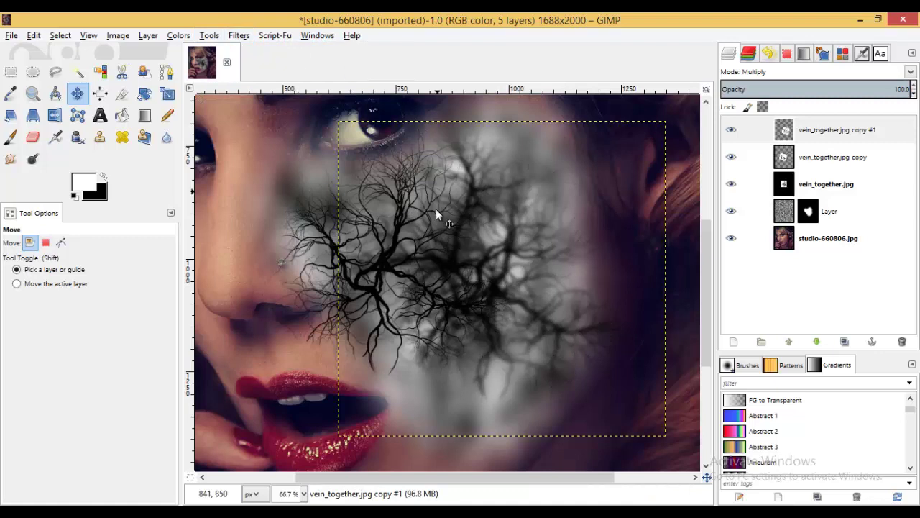
left_click_drag(384, 268, 391, 271)
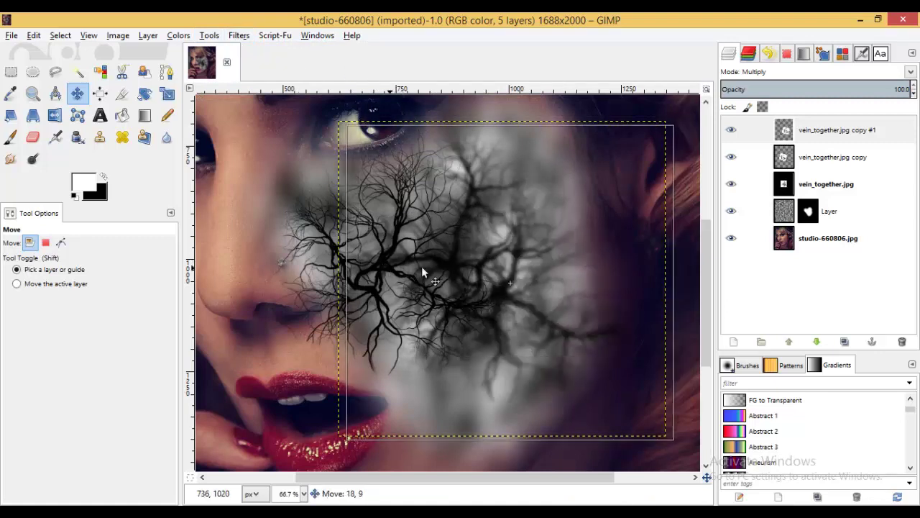
- Reposition the vein_together.jpg copy on the cheek while comparing layer visibility
left_click(832, 191)
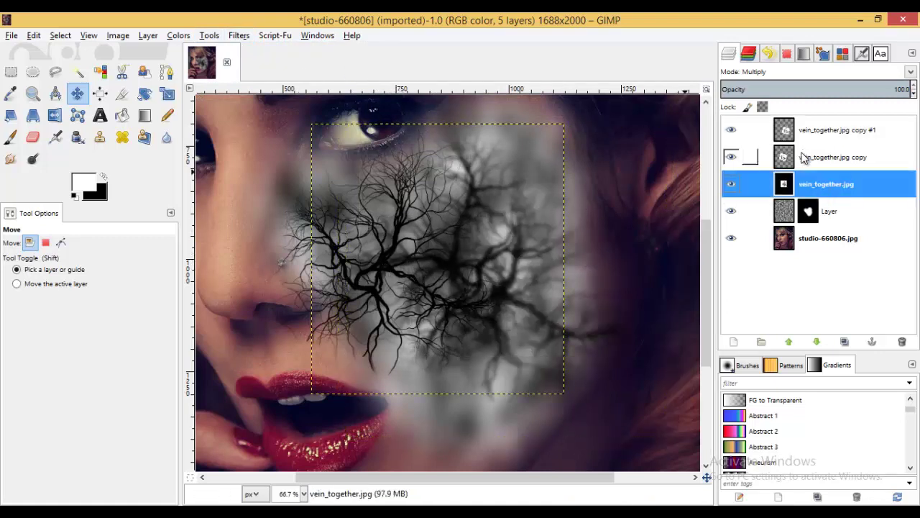
left_click(821, 162)
left_click_drag(390, 259, 384, 266)
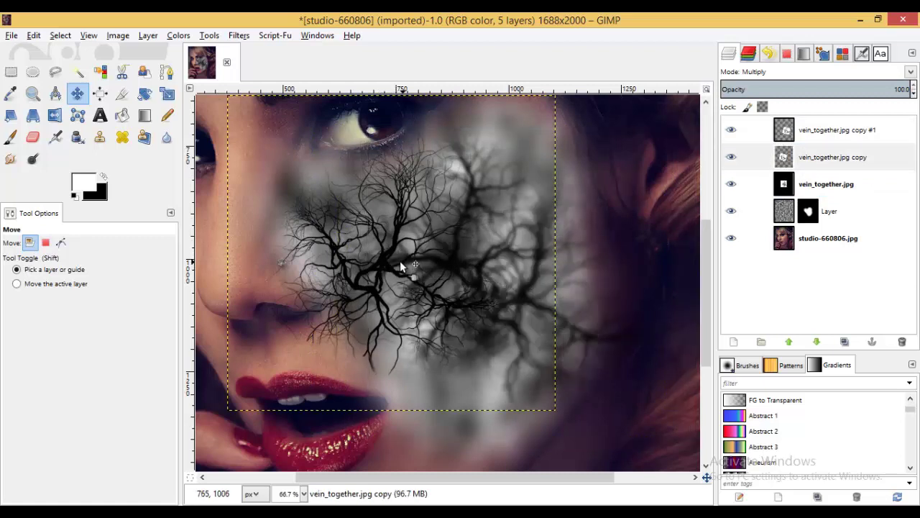
left_click(730, 157)
left_click(731, 157)
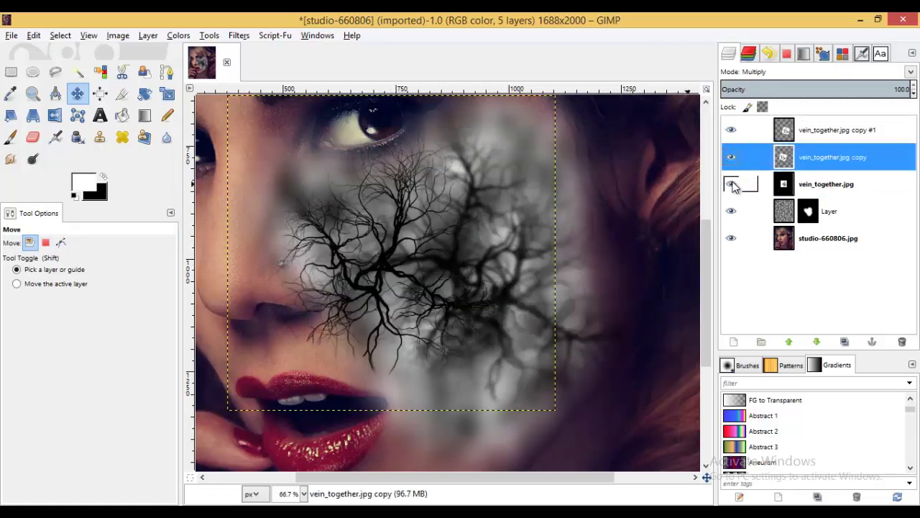
left_click(731, 130)
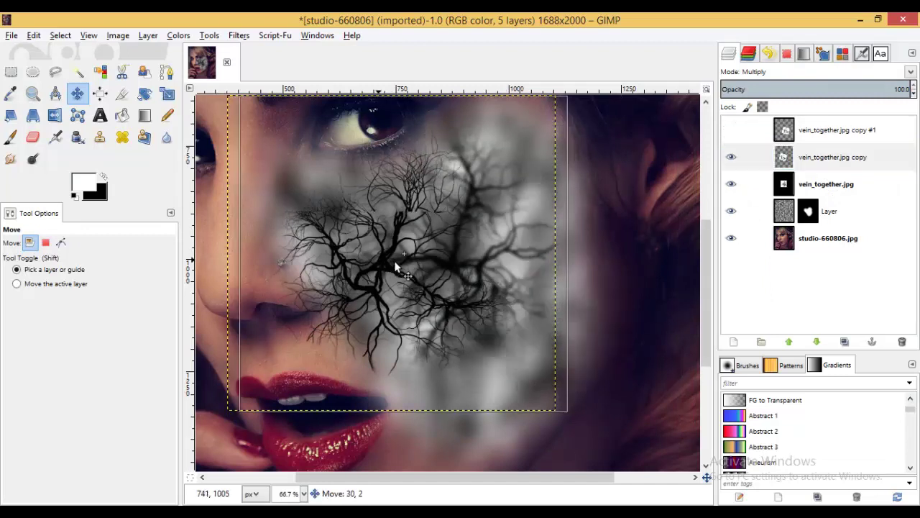
left_click_drag(378, 258, 415, 269)
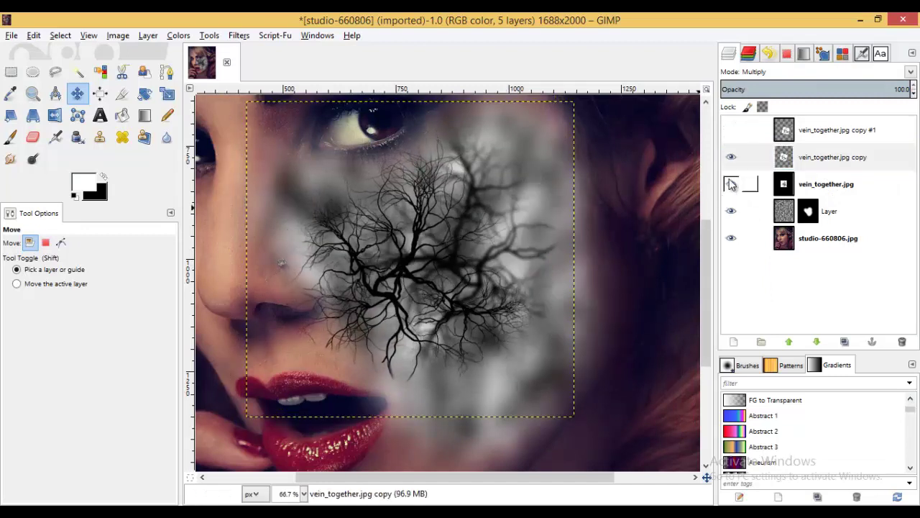
- Hide both vein copies and nudge the original vein layer down and right
left_click(732, 136)
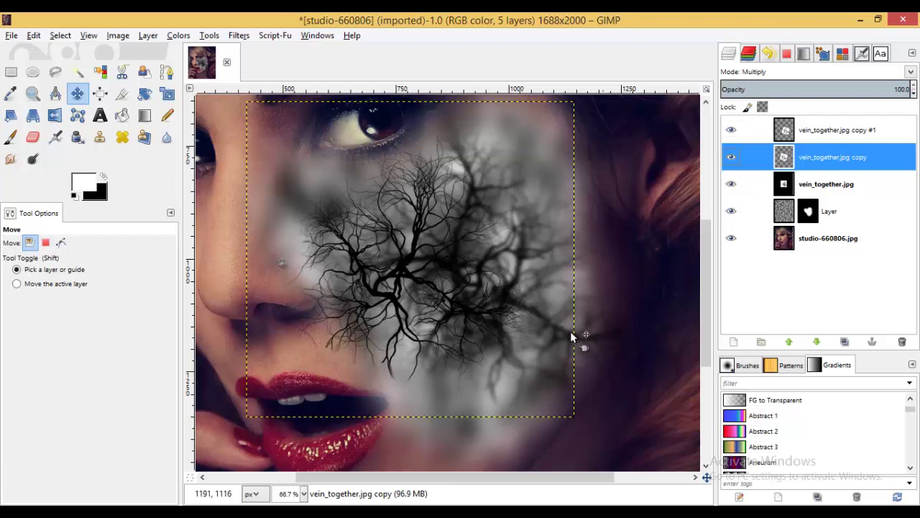
left_click(732, 133)
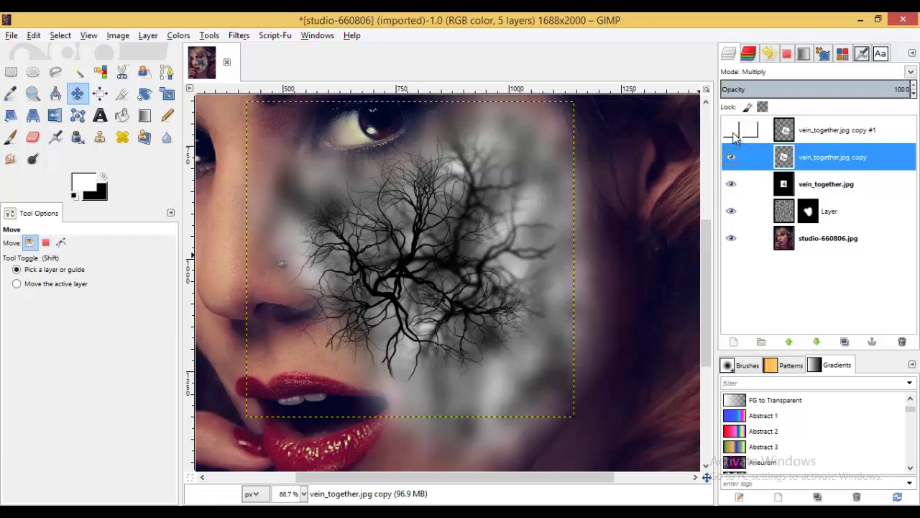
left_click(731, 157)
left_click(750, 184)
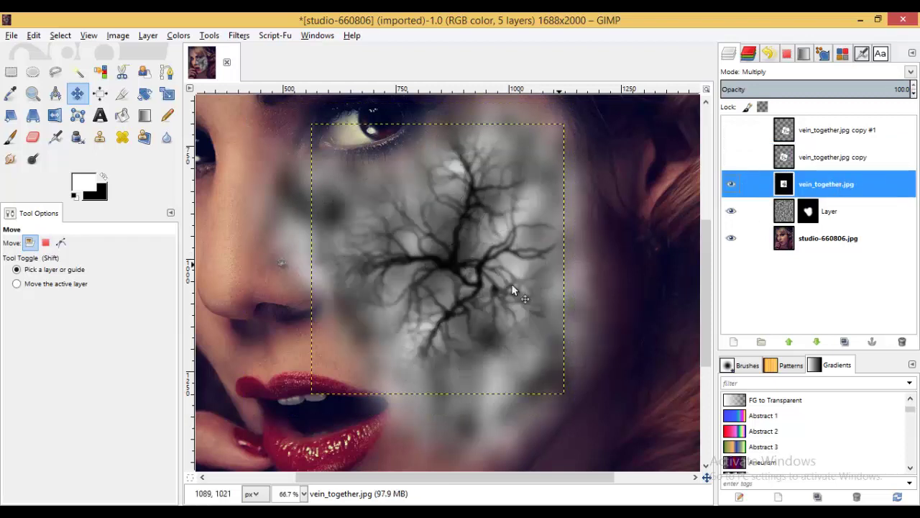
left_click_drag(482, 281, 479, 295)
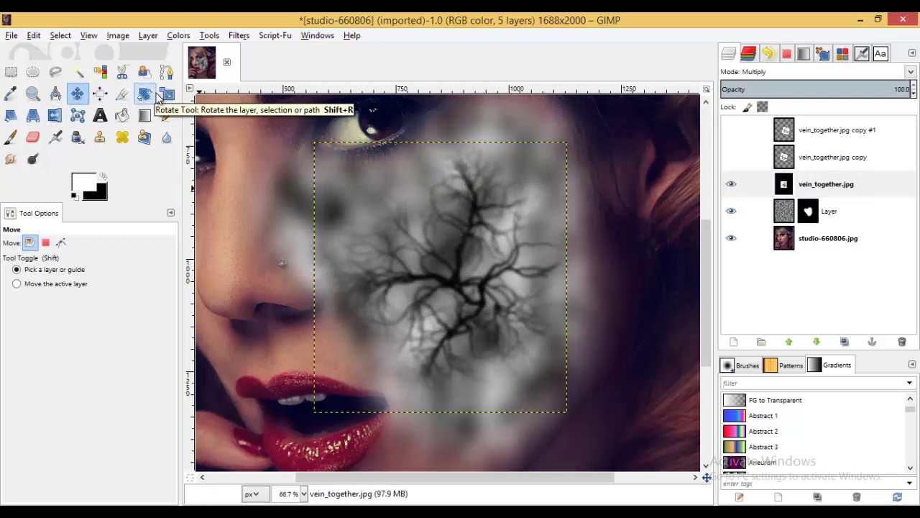
- Scale the vein layer up to 807 × 765 px and move it left and down onto the cheek
key("shift+s")
mouse_move(457, 274)
left_mouse_down()
mouse_move(496, 273)
mouse_move(561, 201)
left_mouse_up()
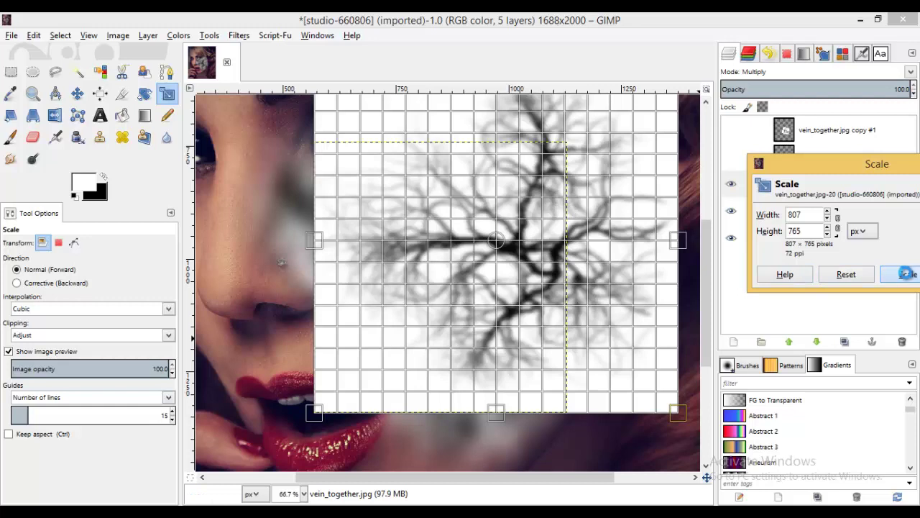
left_click(908, 273)
key("m")
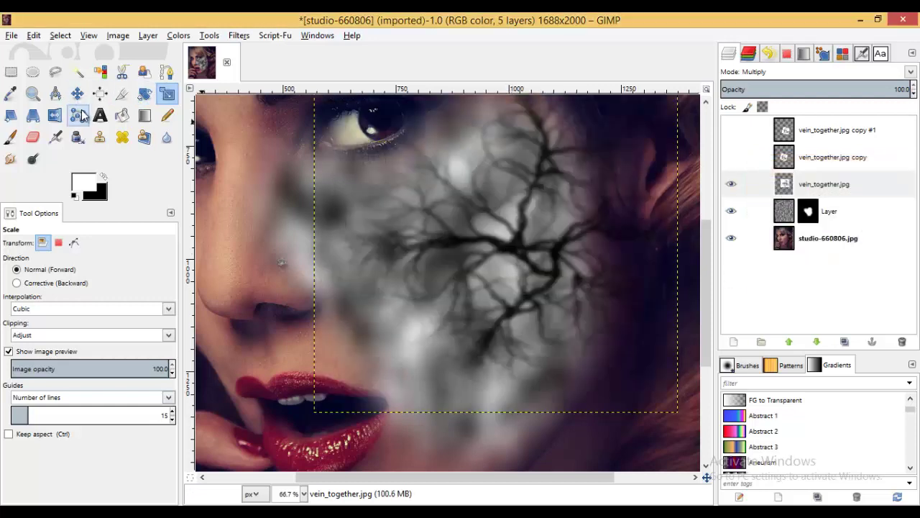
left_click_drag(496, 238, 457, 266)
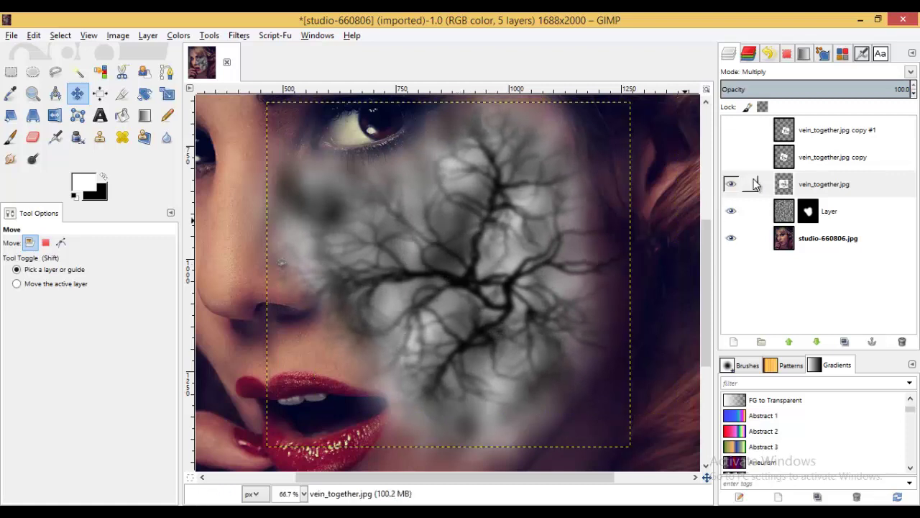
- Show both vein copies, then try merging the top copy down and undo it
left_click(731, 157)
left_click(731, 130)
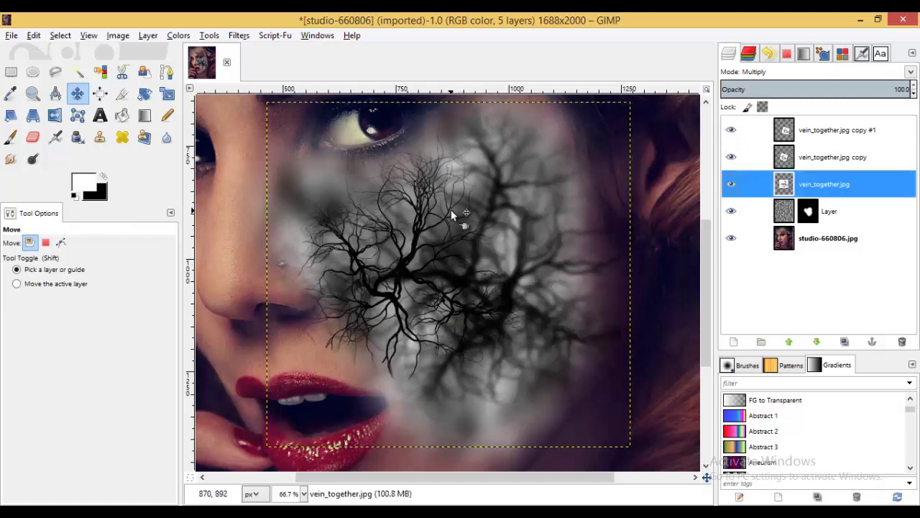
left_click(845, 215)
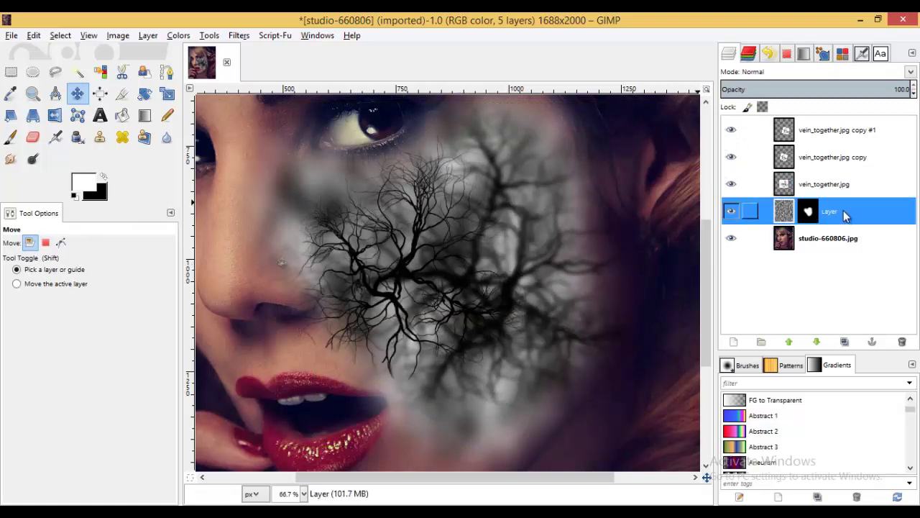
left_click(828, 136)
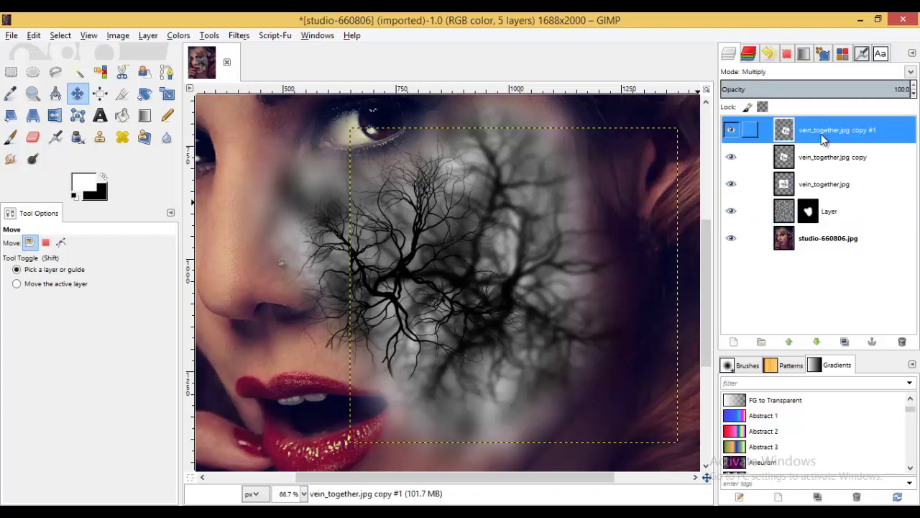
right_click(828, 136)
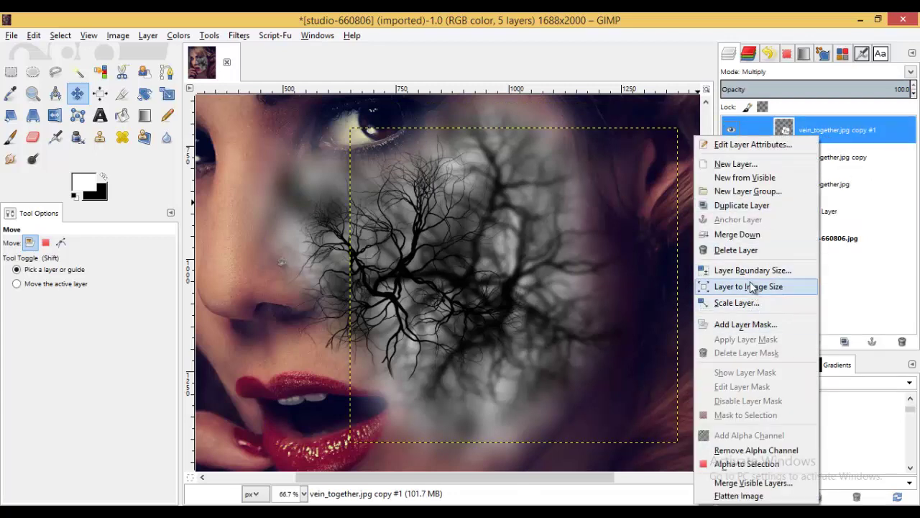
left_click(741, 235)
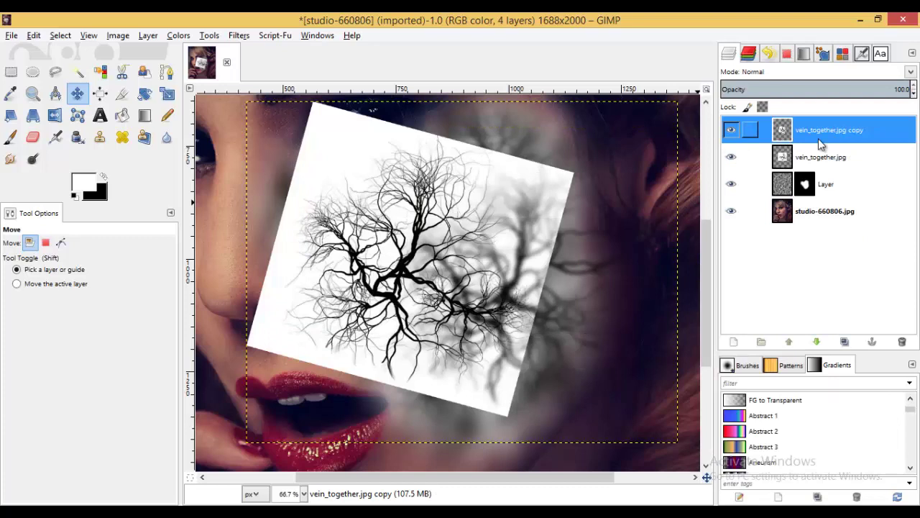
key("ctrl+z")
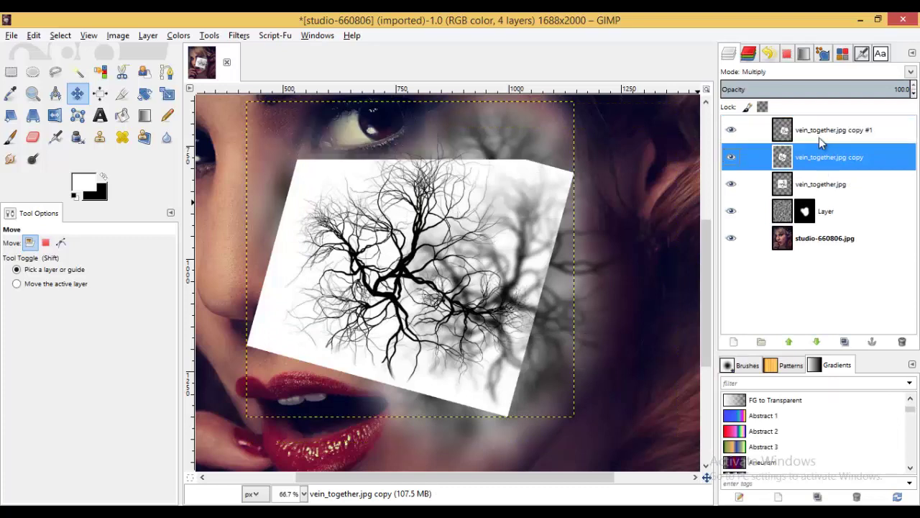
- Merge vein_together.jpg, its copy and copy #1 down into Layer one by one
left_click(804, 151)
left_click(818, 137)
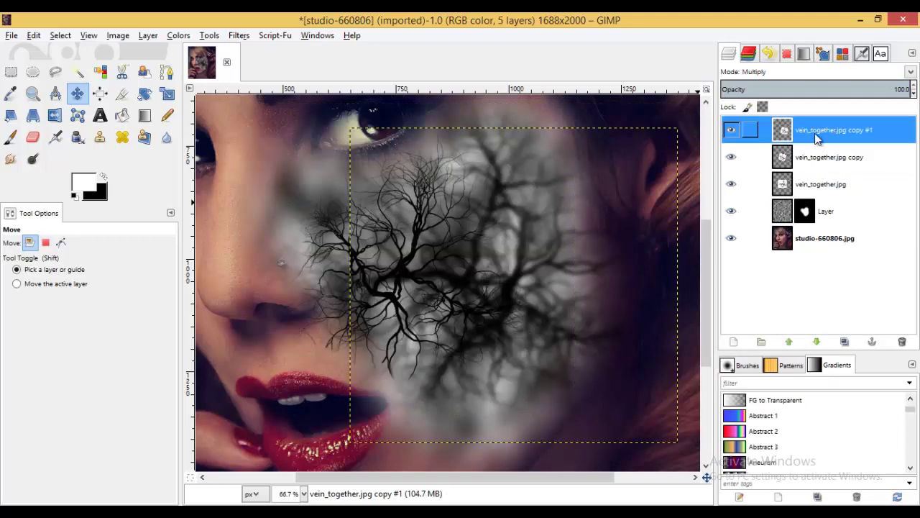
left_click(827, 189)
right_click(824, 188)
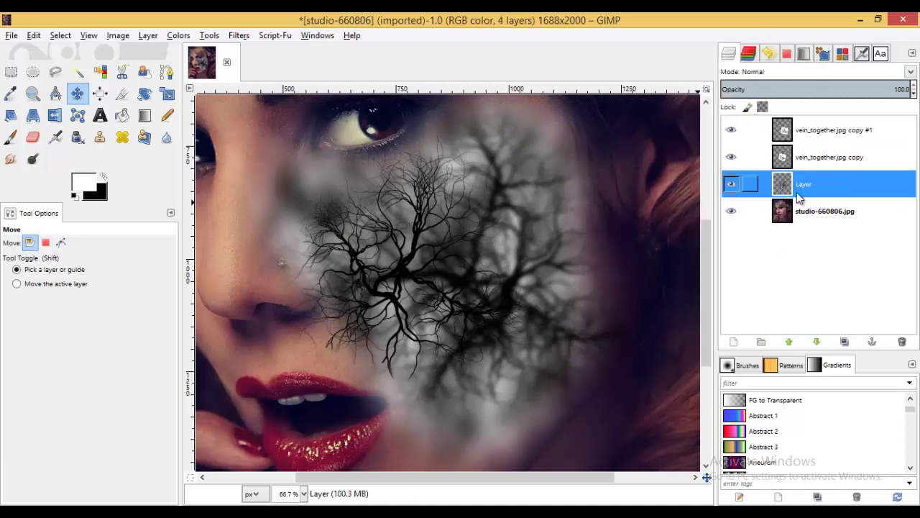
left_click(816, 158)
right_click(816, 160)
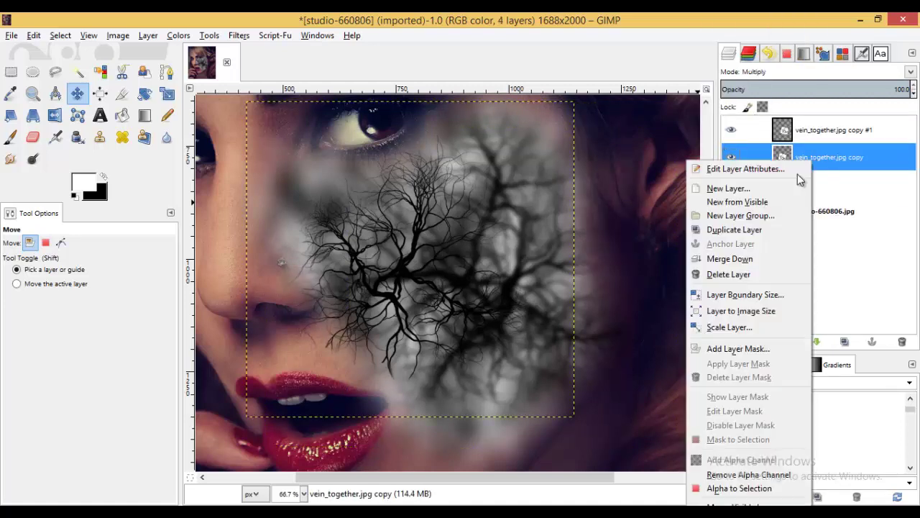
left_click(753, 259)
left_click(816, 132)
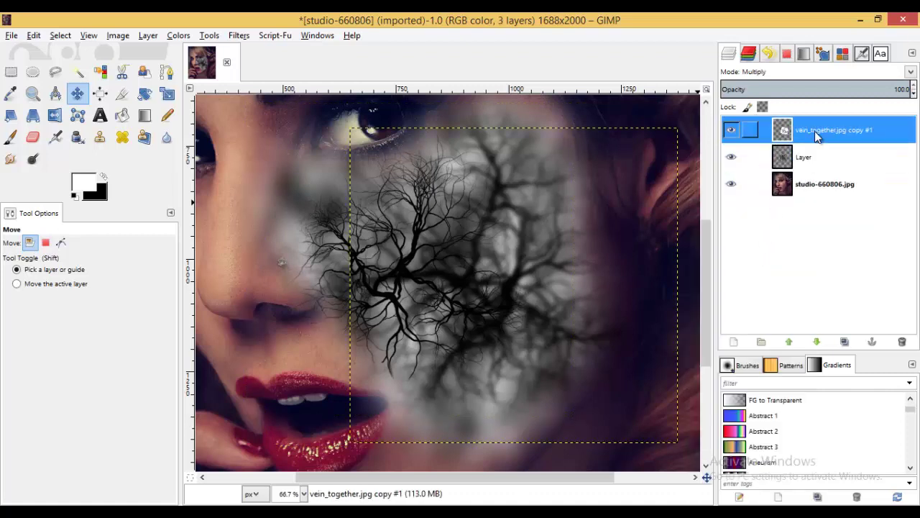
right_click(814, 131)
left_click(755, 239)
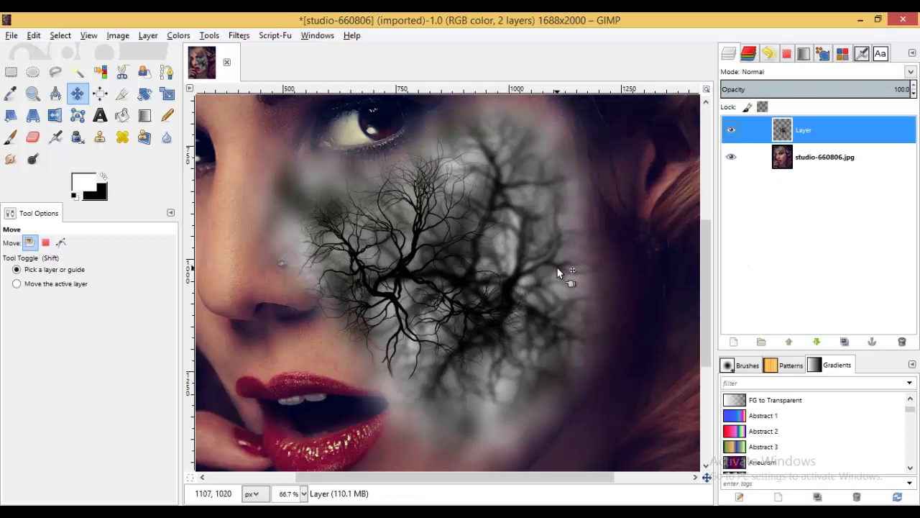
- Set the merged vein Layer's blend mode to Dodge so the veins glow
scroll(557, 267, "down", 3)
scroll(556, 267, "up", 2)
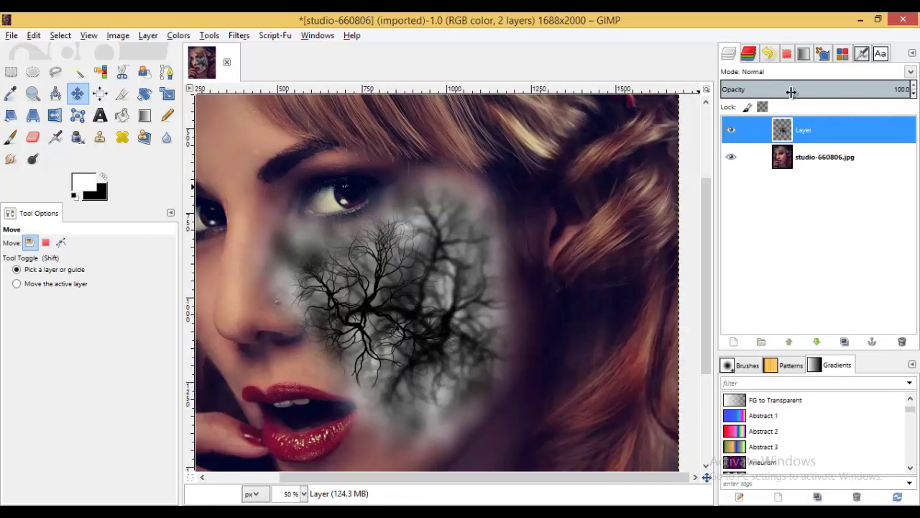
left_click(780, 73)
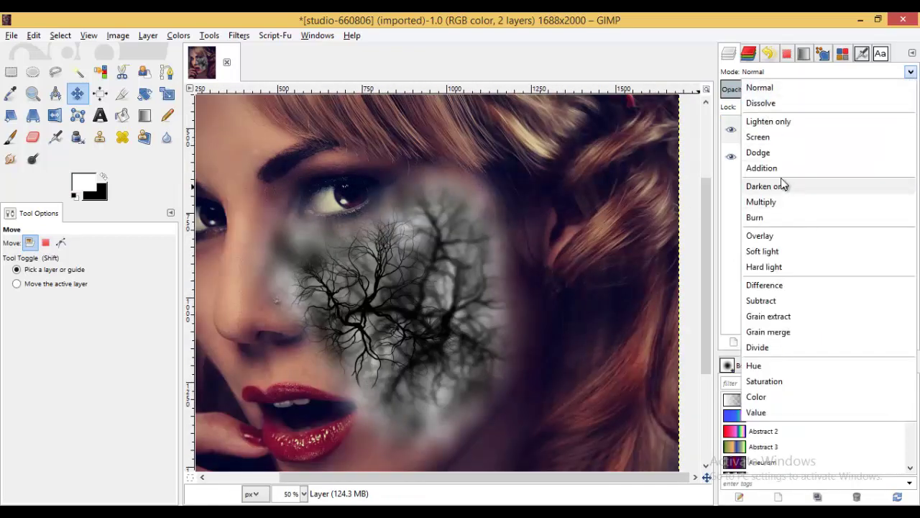
left_click(758, 152)
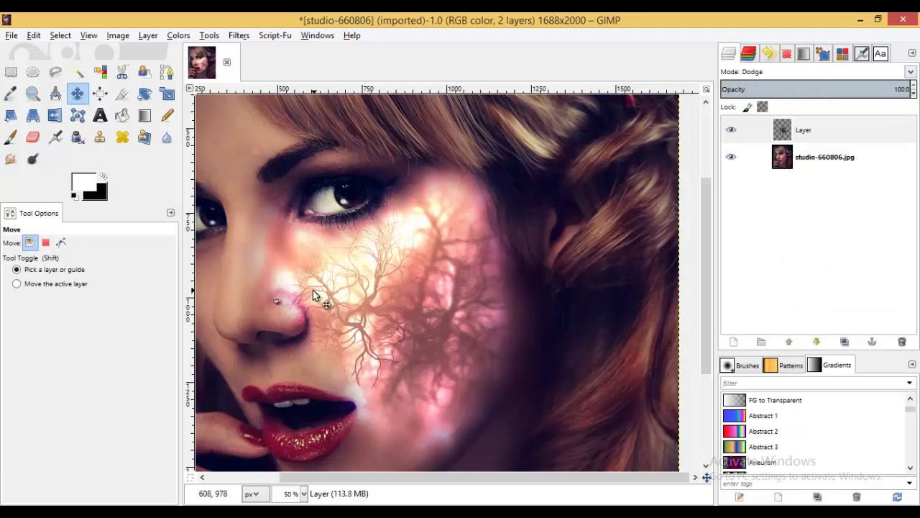
left_click(831, 137)
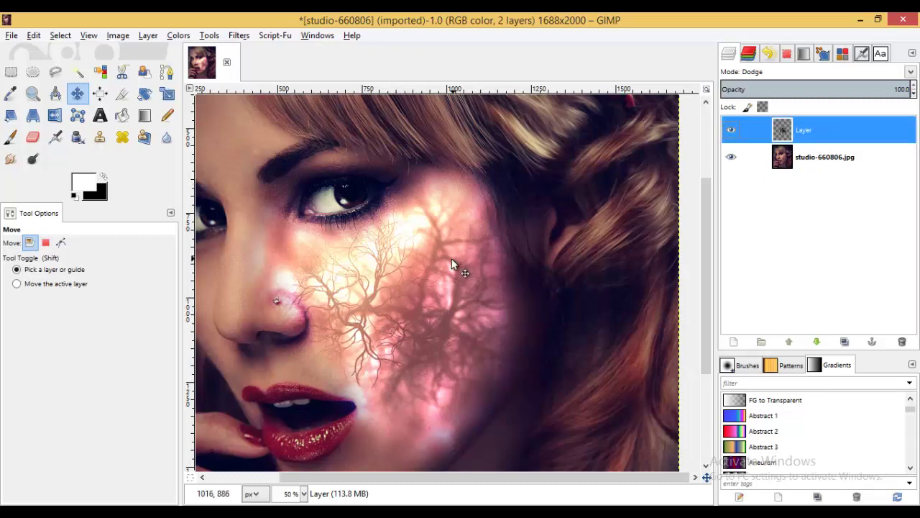
scroll(452, 265, "down", 1)
scroll(451, 265, "down", 1)
scroll(452, 264, "up", 1)
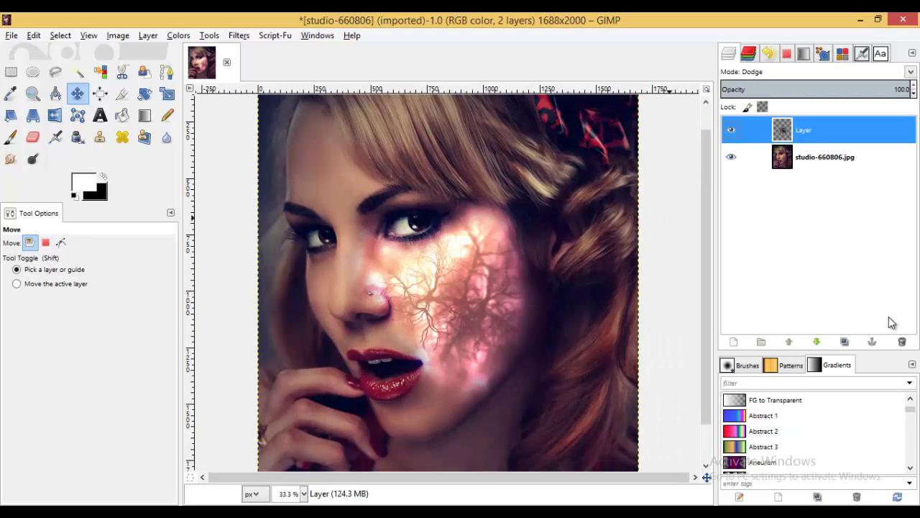
- Add a new transparent layer on top of the stack
left_click(733, 342)
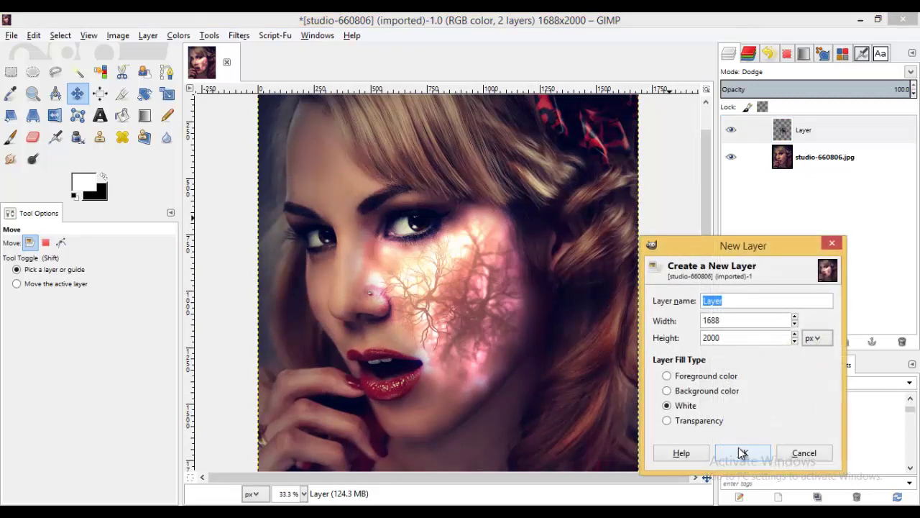
left_click(685, 424)
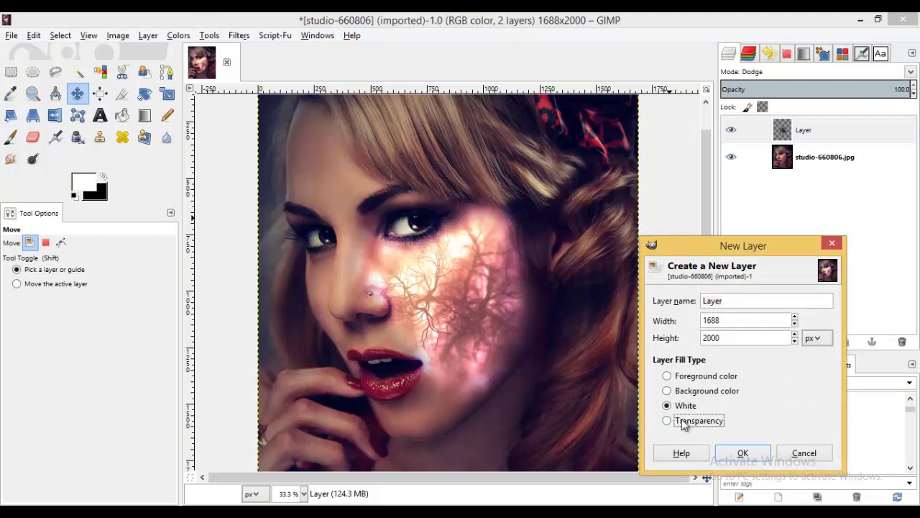
left_click(743, 453)
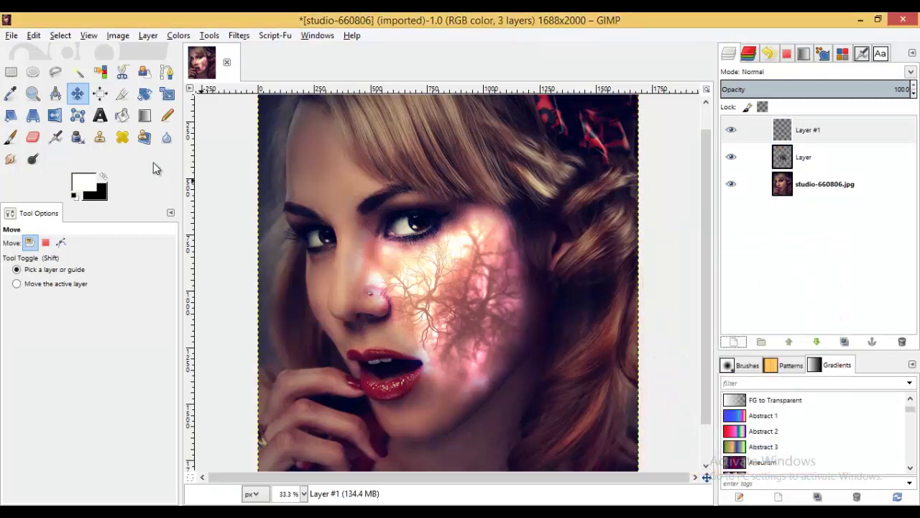
- Paint bright red fb4747 over the irises with a ~73 px brush, then try a blend mode
left_click(11, 138)
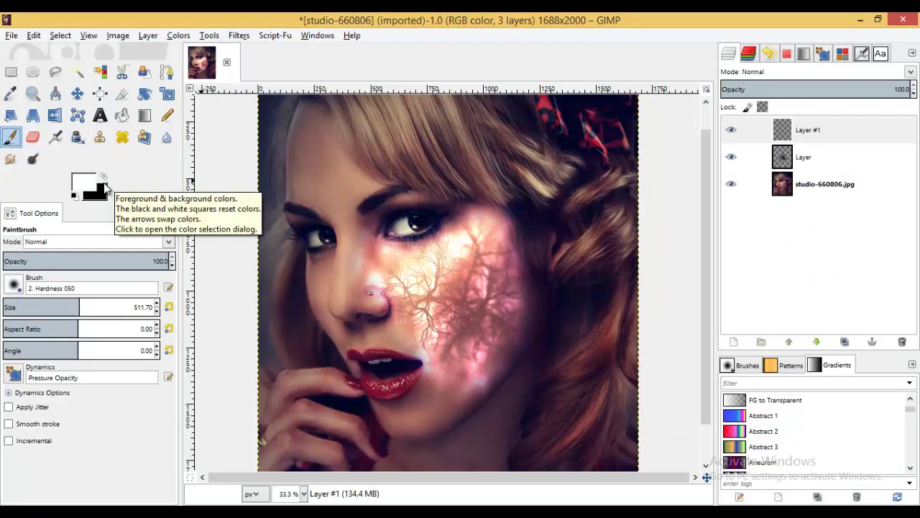
left_click(86, 183)
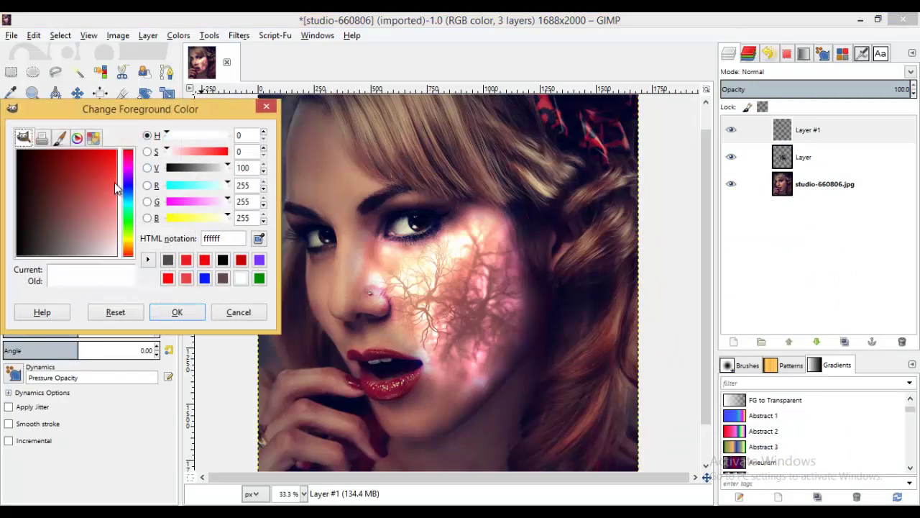
left_click(115, 181)
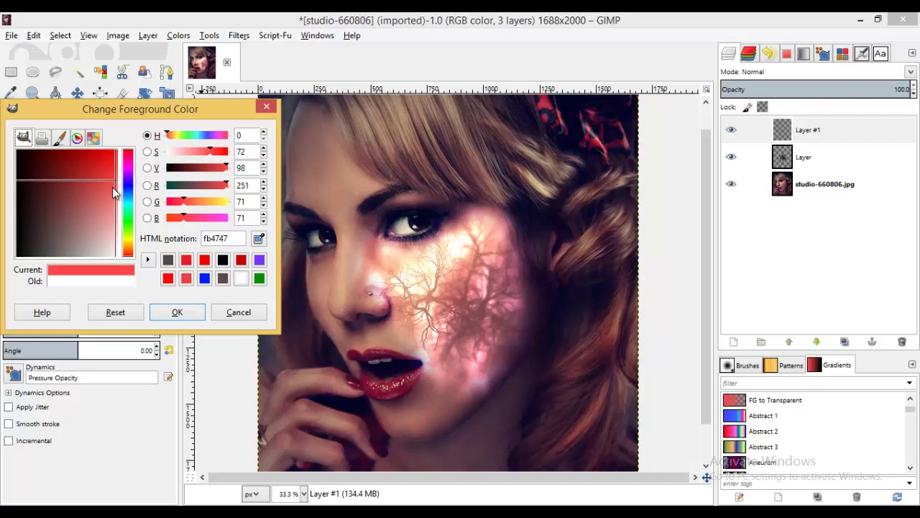
left_click(172, 312)
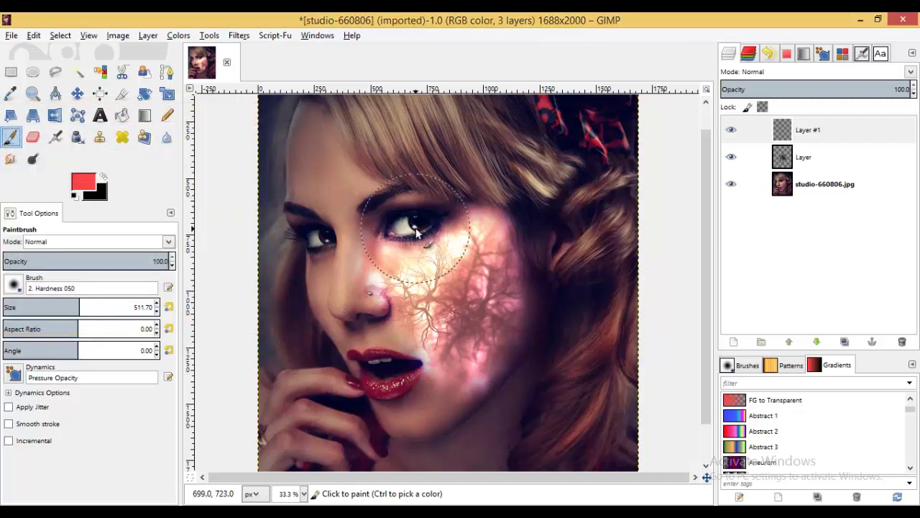
left_click_drag(74, 307, 29, 307)
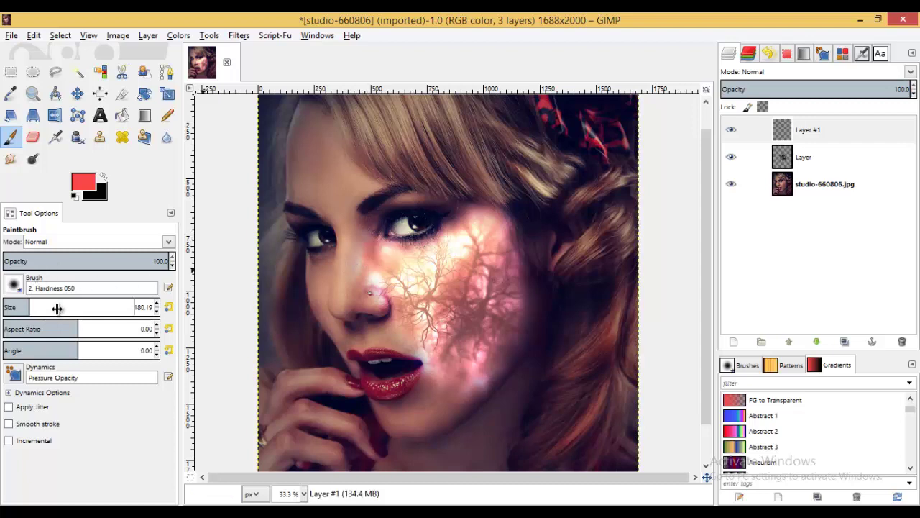
left_click_drag(21, 307, 13, 307)
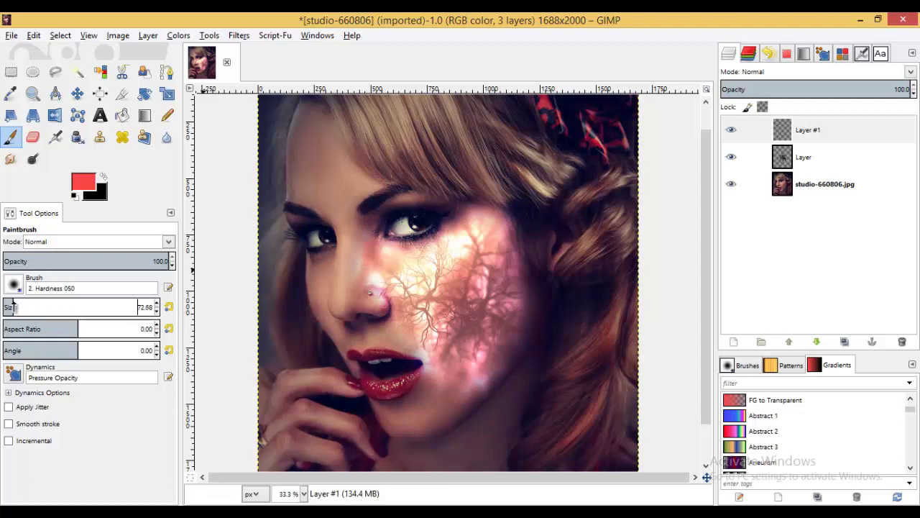
left_click(417, 224)
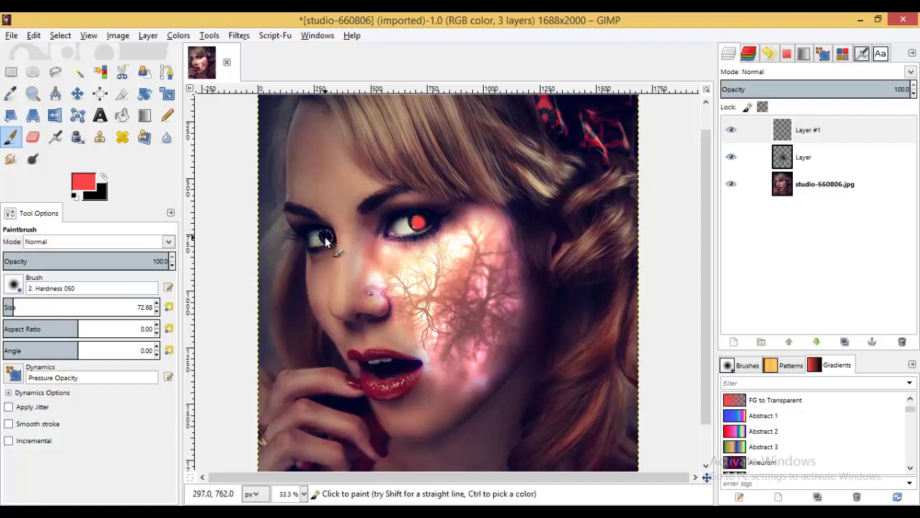
left_click(775, 73)
left_click(767, 154)
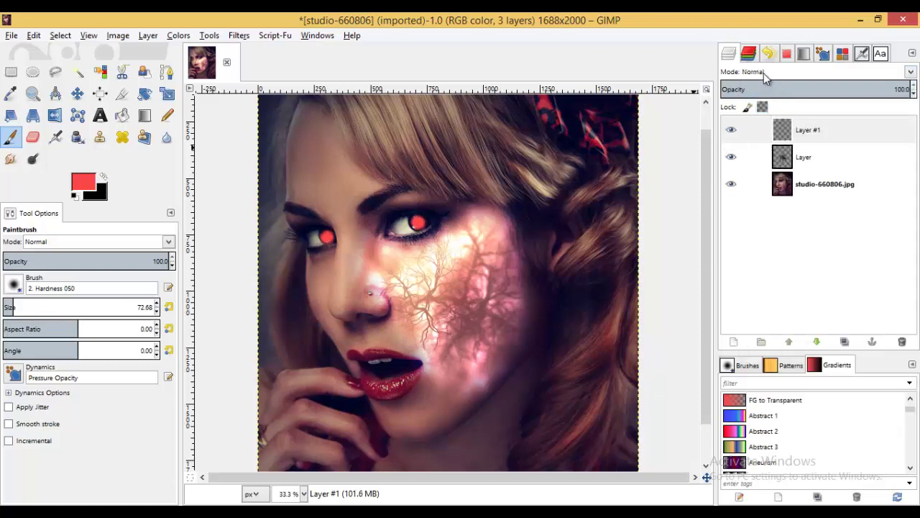
- Set Layer #1's blend mode to Dodge and its opacity to 70.8
scroll(764, 73, "down", 1)
scroll(763, 73, "down", 2)
scroll(763, 73, "down", 1)
scroll(764, 73, "down", 1)
scroll(764, 72, "up", 1)
scroll(764, 73, "up", 2)
scroll(764, 72, "up", 1)
scroll(764, 73, "down", 1)
left_click(910, 72)
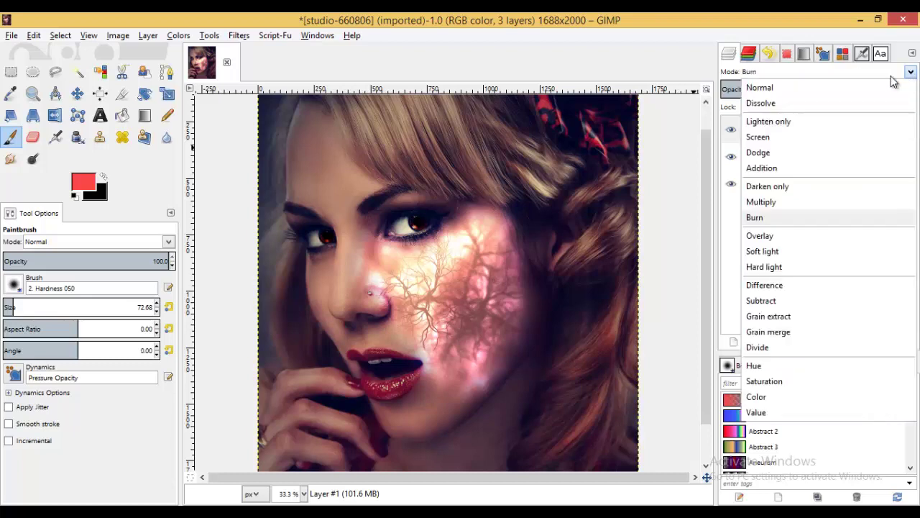
left_click(758, 152)
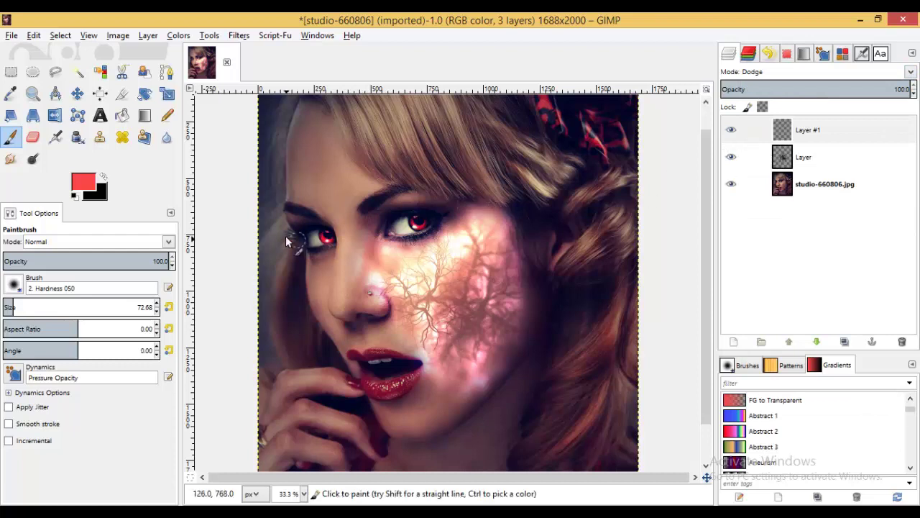
left_click_drag(887, 90, 855, 89)
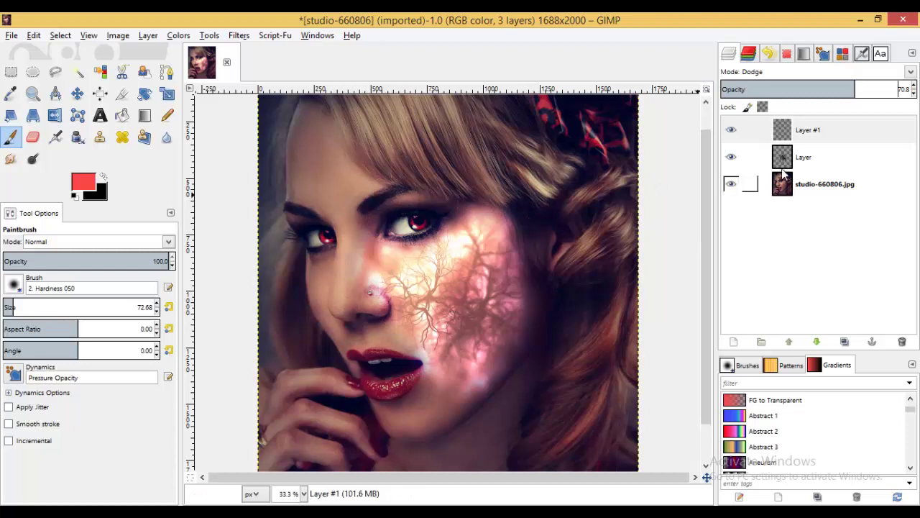
- Select the vein glow Layer and toggle its visibility off and on to compare
left_click(825, 167)
left_click(731, 157)
left_click(731, 157)
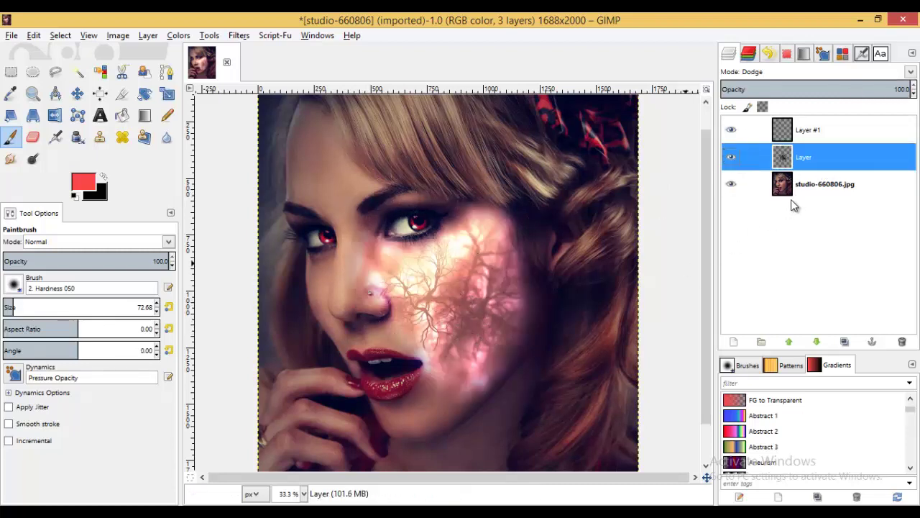
- In Colors > Curves, shape the Value curve into a contrast S with darker shadows
left_click(210, 35)
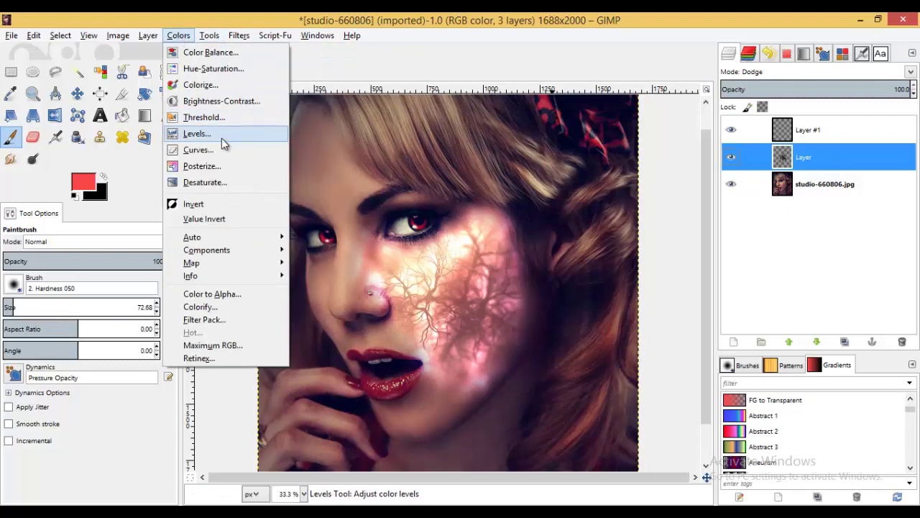
left_click(217, 149)
left_click_drag(654, 278, 656, 294)
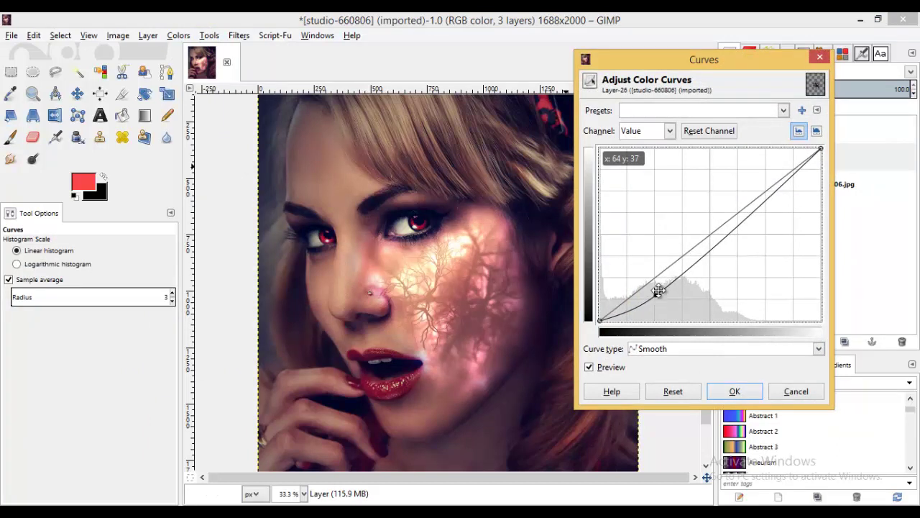
mouse_move(776, 206)
left_mouse_down()
mouse_move(772, 182)
mouse_move(782, 198)
mouse_move(770, 174)
left_mouse_up()
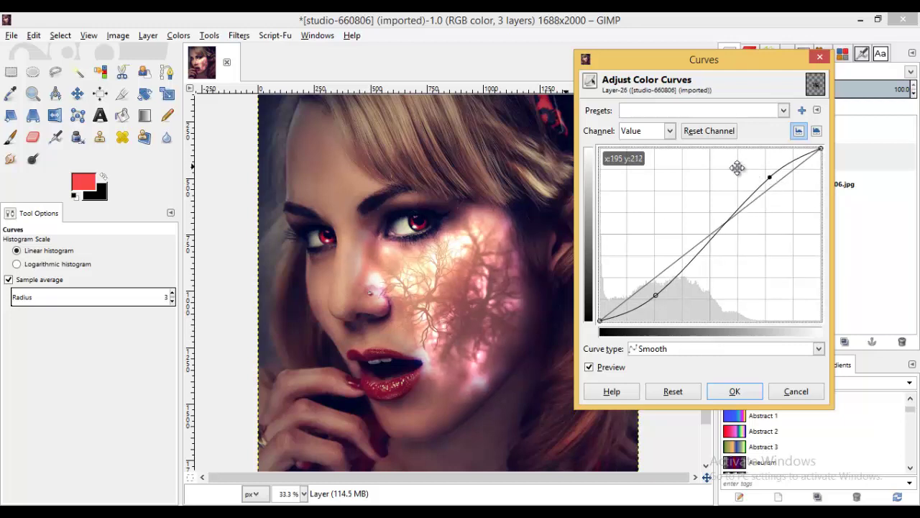
- Raise the Red channel curve to warm the image
left_click(669, 130)
left_click(647, 160)
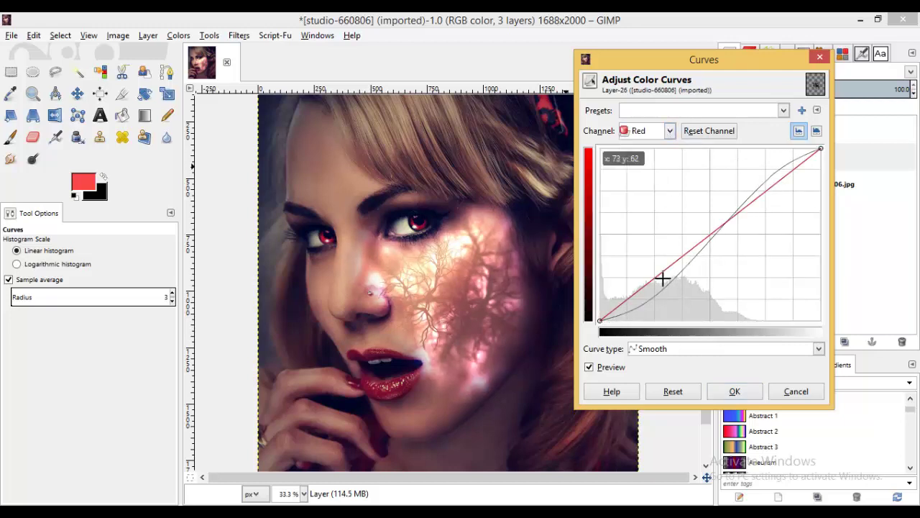
mouse_move(663, 277)
left_mouse_down()
mouse_move(652, 256)
mouse_move(673, 275)
mouse_move(649, 275)
left_mouse_up()
mouse_move(770, 199)
left_mouse_down()
mouse_move(748, 168)
mouse_move(766, 180)
left_mouse_up()
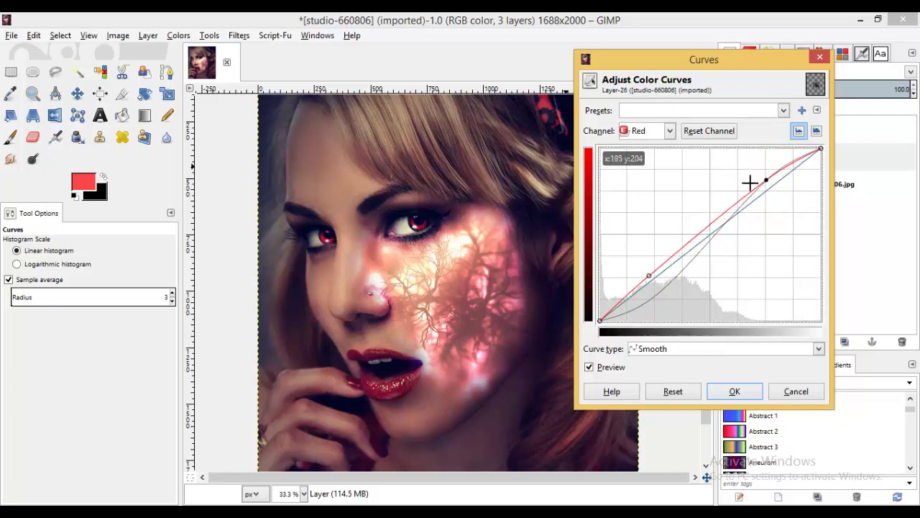
- Lift the Green curve's highlights and apply the curves grade
left_click(668, 132)
left_click(643, 181)
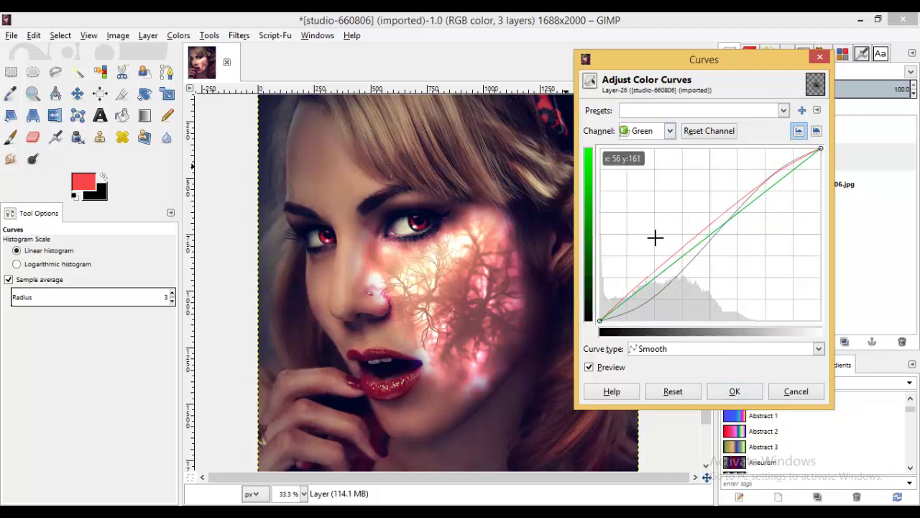
mouse_move(659, 276)
left_mouse_down()
mouse_move(641, 250)
mouse_move(653, 273)
left_mouse_up()
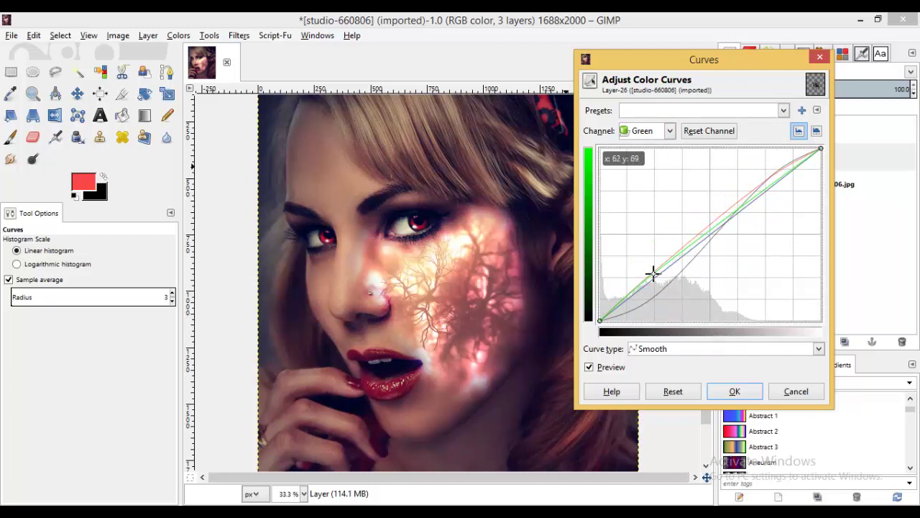
mouse_move(767, 189)
left_mouse_down()
mouse_move(767, 178)
mouse_move(774, 187)
left_mouse_up()
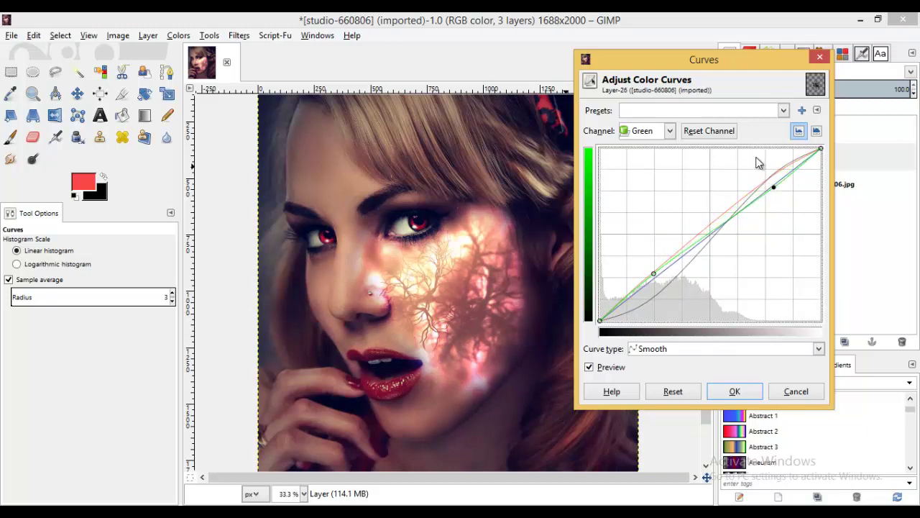
left_click(733, 391)
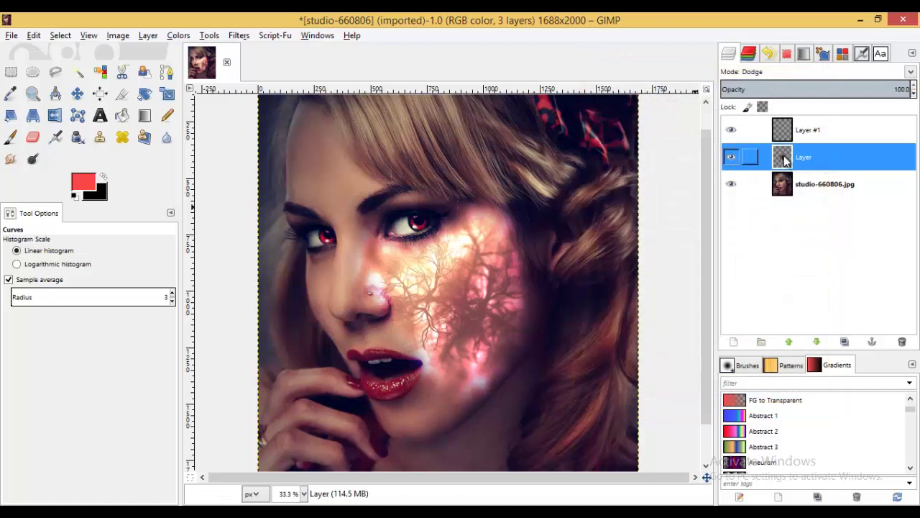
- Add a White (full opacity) layer mask to the vein glow Layer
right_click(785, 161)
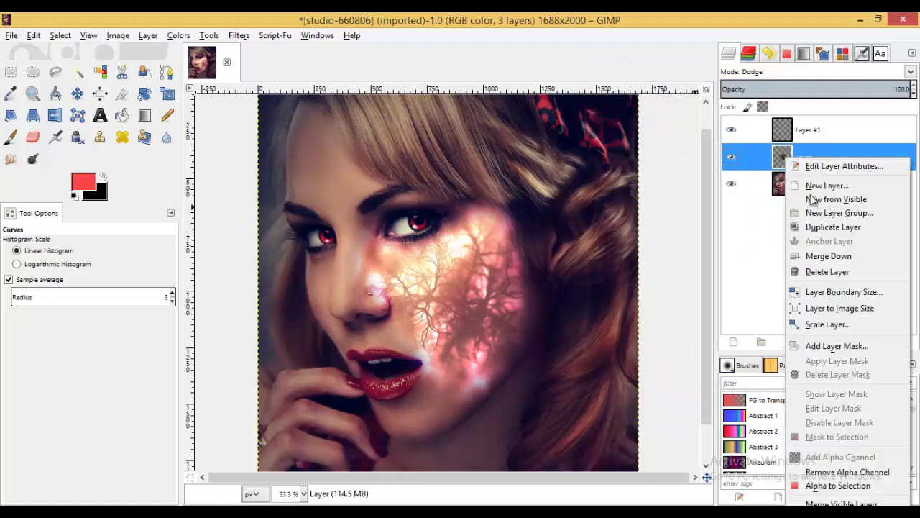
left_click(829, 348)
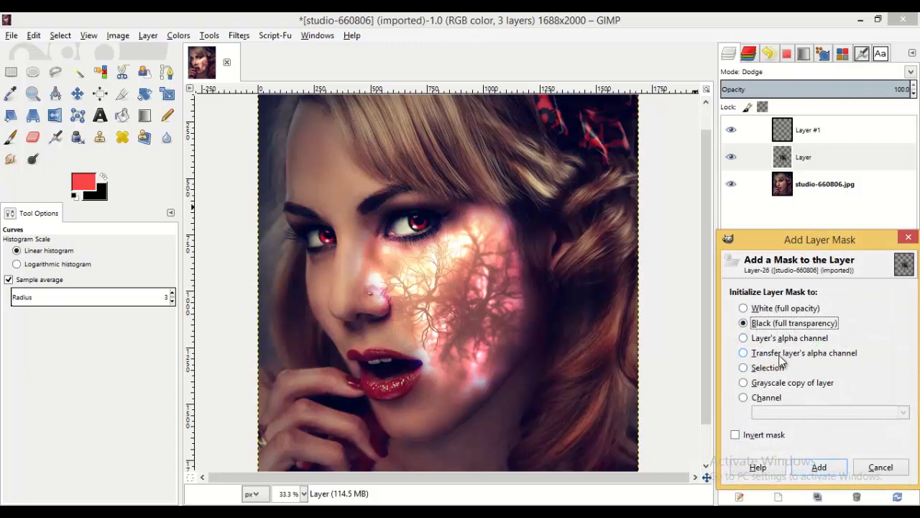
left_click(762, 313)
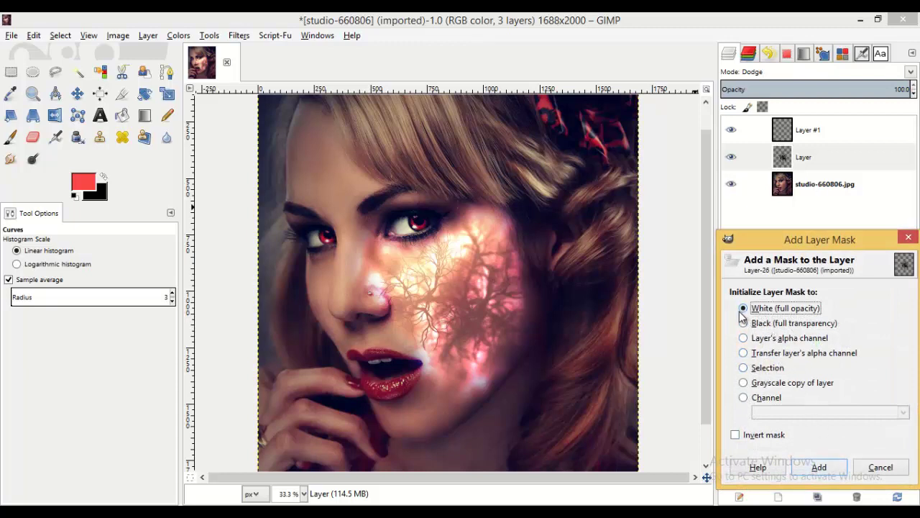
left_click(820, 467)
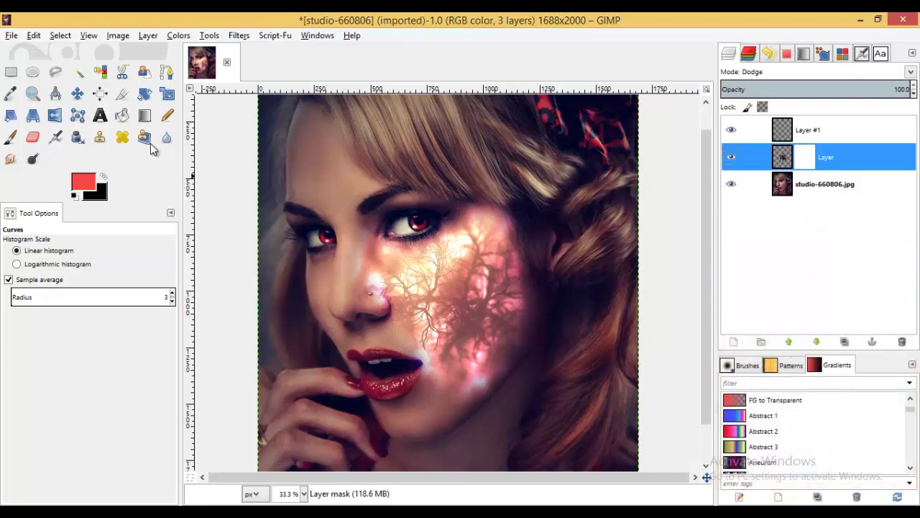
- Paint black on the mask with brush sizes 182 and 494 to hide glow under the eye and nose
left_click(10, 136)
left_click(103, 177)
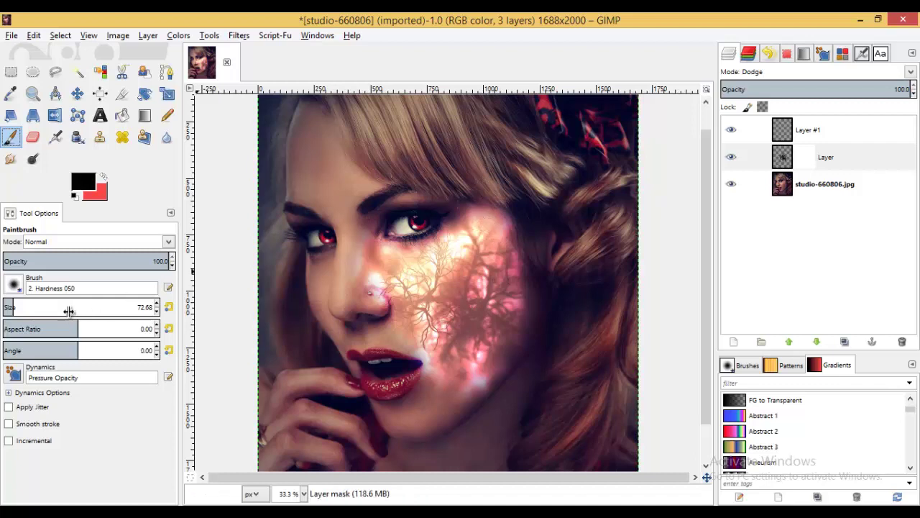
left_click_drag(17, 309, 147, 309)
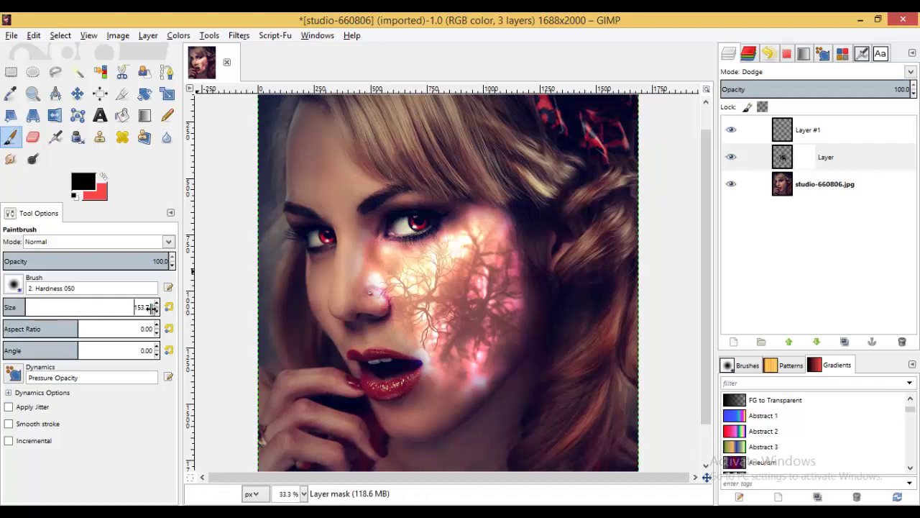
mouse_move(407, 250)
left_mouse_down()
mouse_move(365, 254)
mouse_move(367, 290)
left_mouse_up()
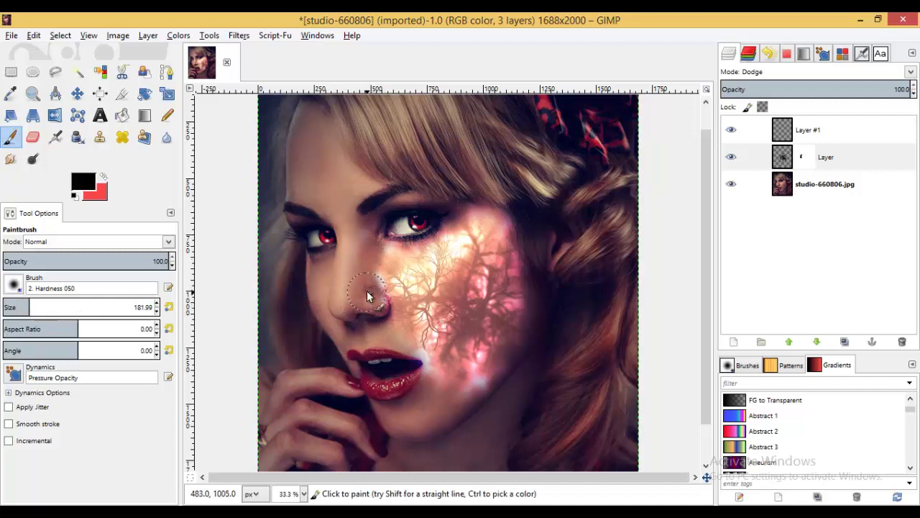
left_click_drag(35, 307, 77, 307)
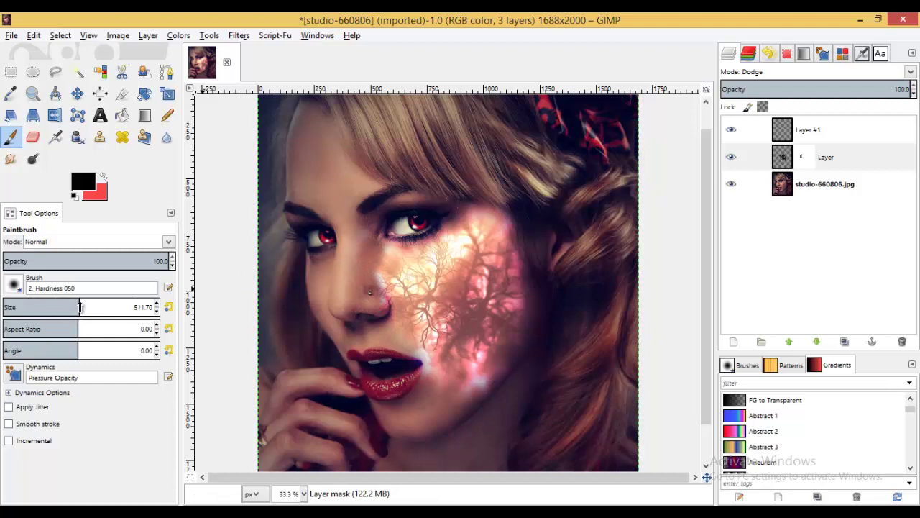
left_click_drag(357, 261, 359, 267)
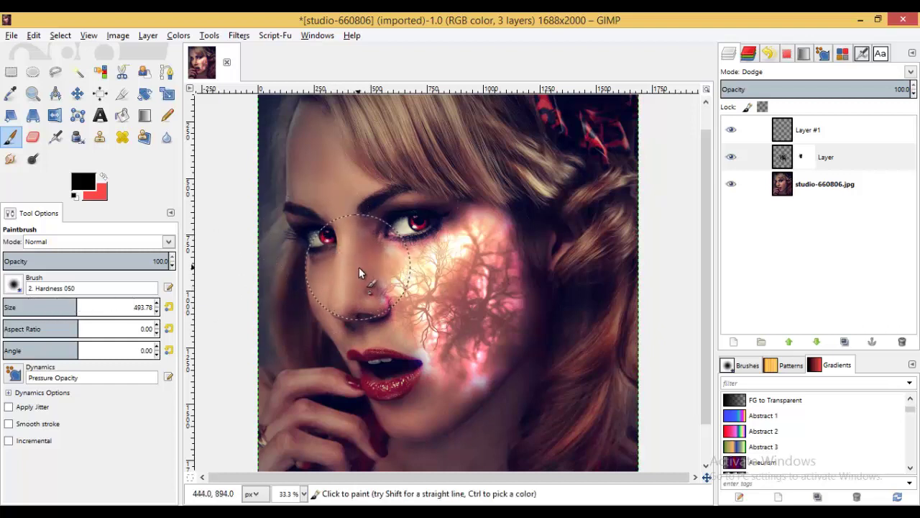
- With the 2. Hardness 075 brush, mask out the glow on the lower face
left_click(14, 285)
left_click(50, 325)
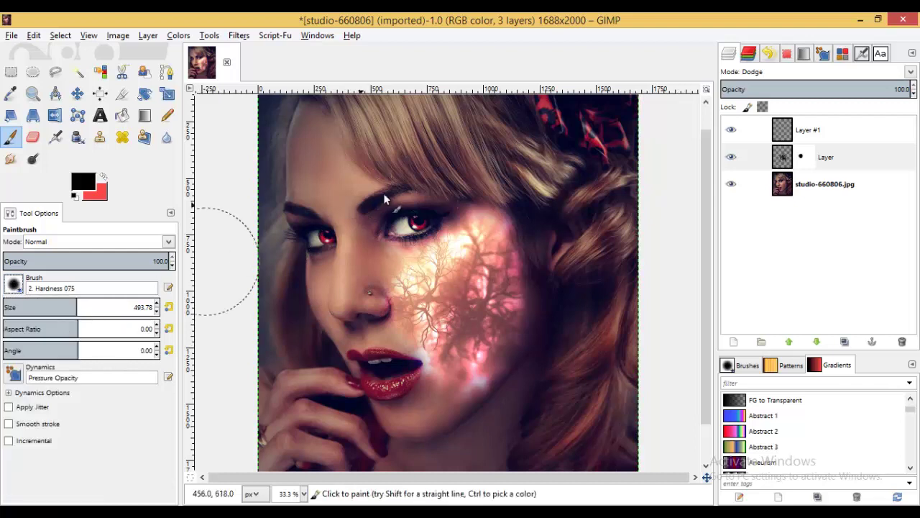
mouse_move(506, 192)
left_mouse_down()
mouse_move(550, 224)
mouse_move(570, 374)
mouse_move(503, 417)
mouse_move(409, 435)
mouse_move(389, 396)
mouse_move(409, 412)
mouse_move(493, 422)
mouse_move(555, 373)
mouse_move(499, 436)
mouse_move(583, 360)
mouse_move(524, 380)
mouse_move(528, 353)
mouse_move(468, 417)
mouse_move(554, 369)
mouse_move(540, 391)
mouse_move(536, 367)
left_mouse_up()
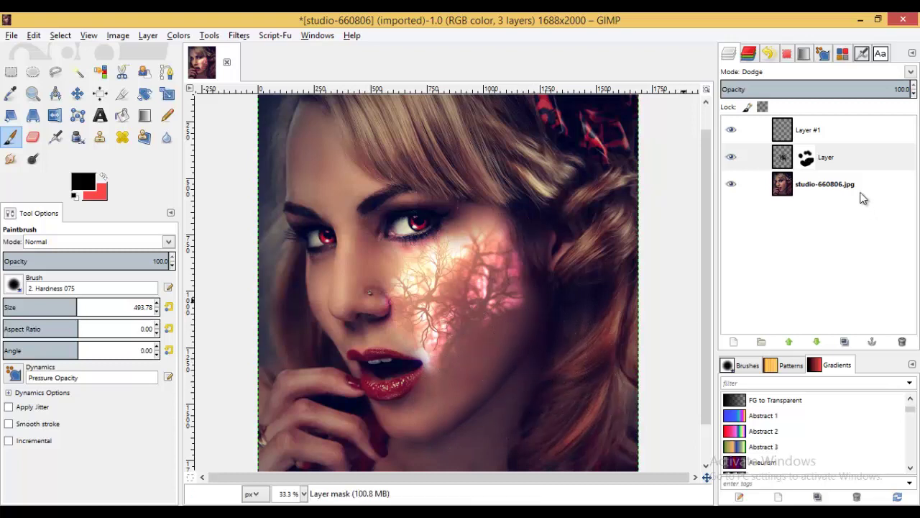
- Paint white on the mask to bring back and brighten the pink glow on the cheek
left_click(104, 176)
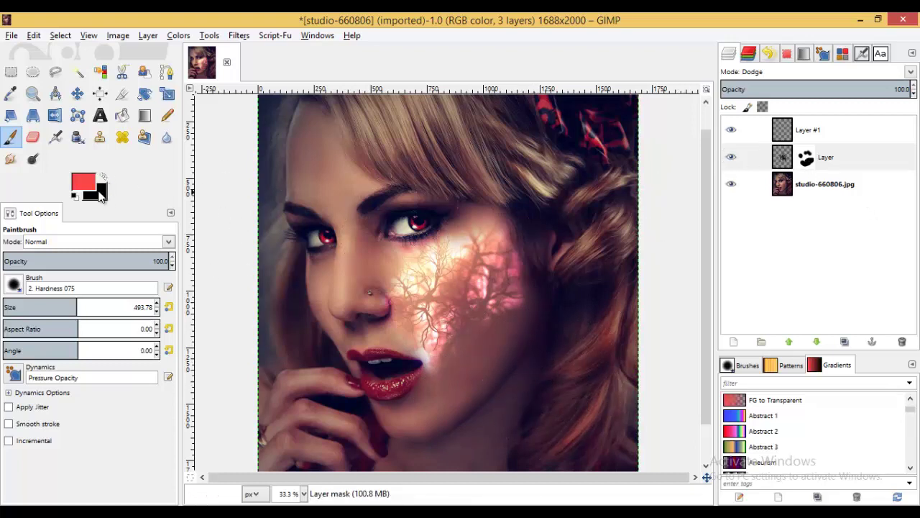
left_click(89, 185)
left_click(120, 254)
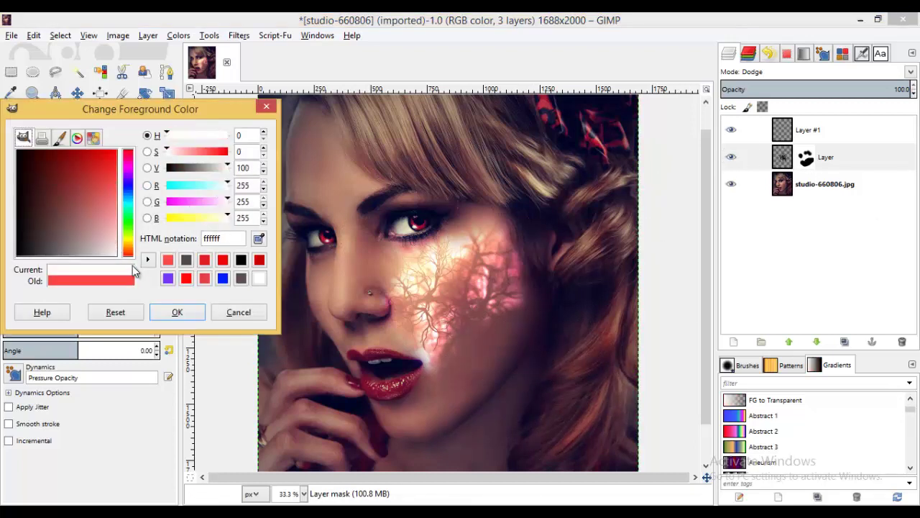
left_click(177, 312)
mouse_move(439, 361)
left_mouse_down()
mouse_move(473, 329)
mouse_move(506, 322)
mouse_move(473, 375)
mouse_move(509, 306)
mouse_move(460, 405)
left_mouse_up()
left_click_drag(517, 208, 506, 237)
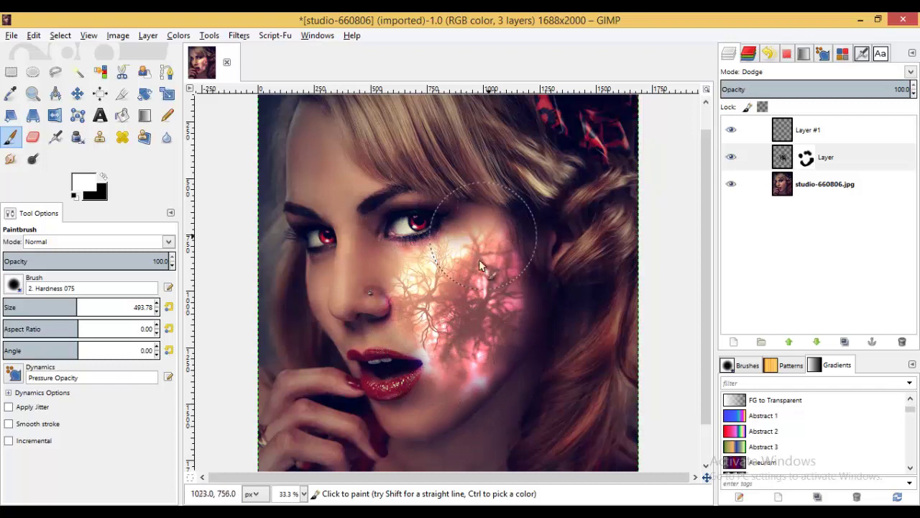
left_click_drag(445, 212, 504, 273)
- Select Layer #1 and create a new Visible layer with Layer > New from Visible
left_click(77, 92)
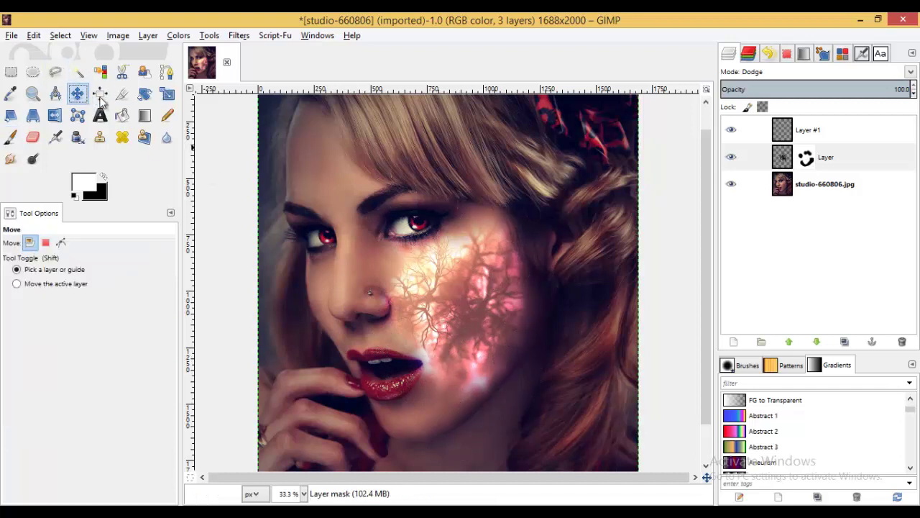
left_click(851, 128)
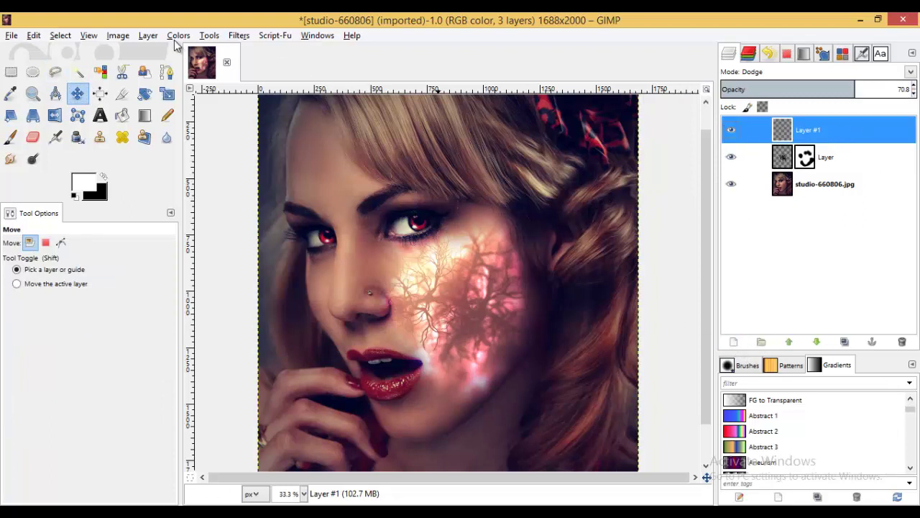
left_click(148, 35)
left_click(188, 65)
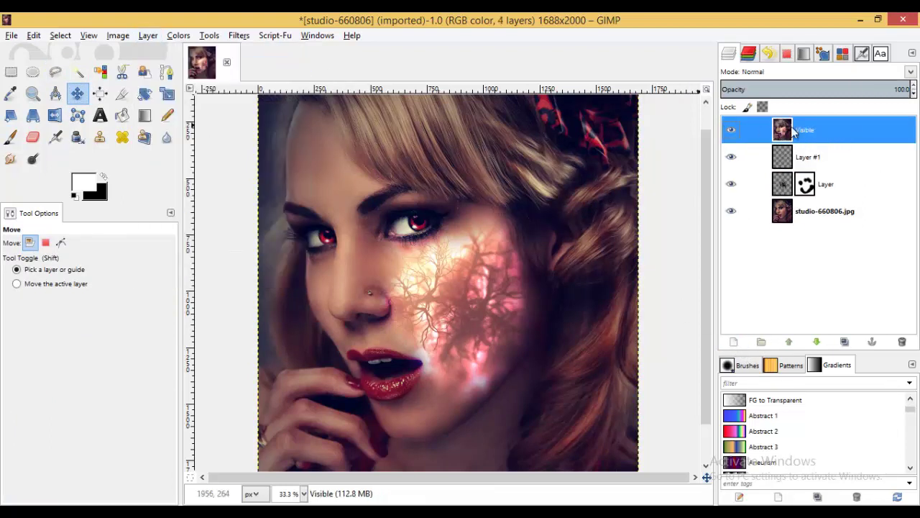
- In Colors > Curves, darken the Value shadows and pull the highlights down slightly
left_click(179, 35)
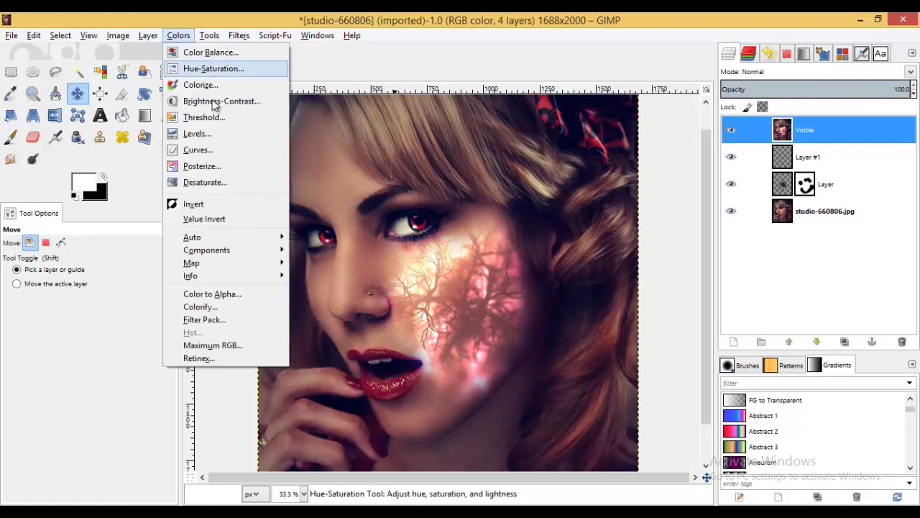
left_click(215, 150)
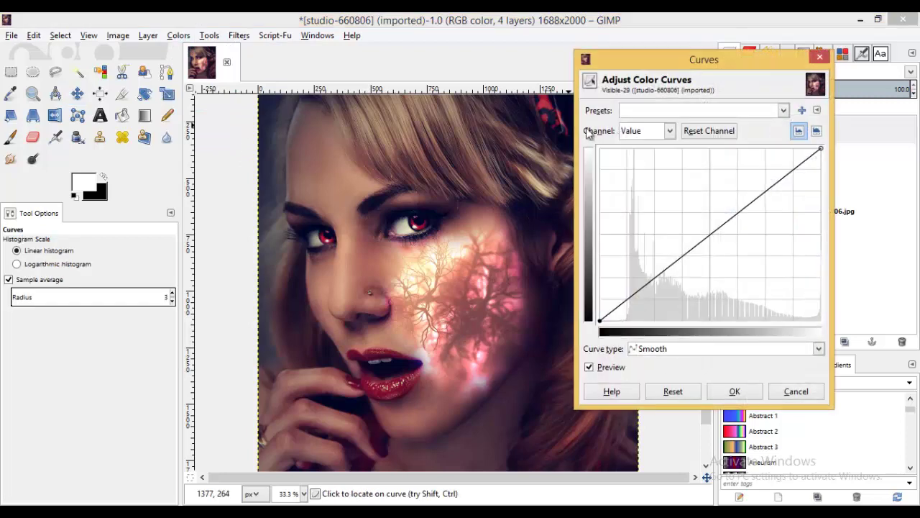
left_click_drag(741, 60, 736, 34)
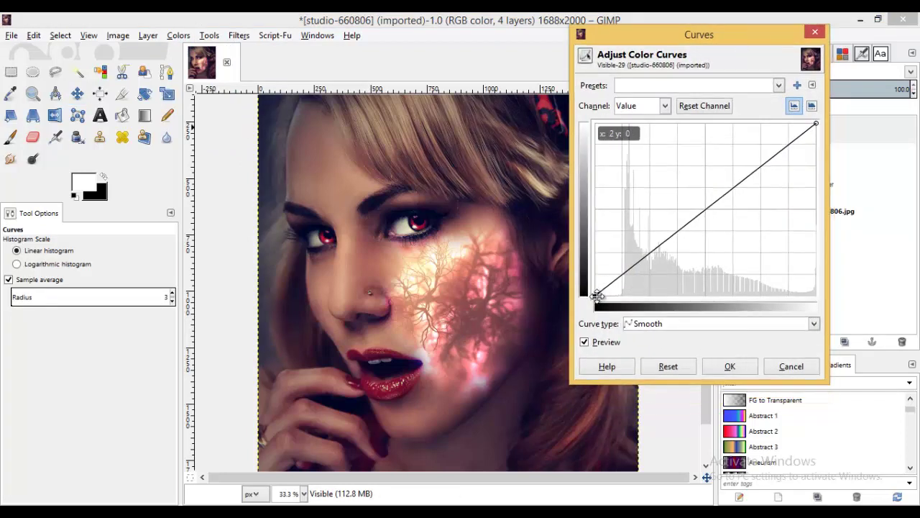
mouse_move(596, 295)
left_mouse_down()
mouse_move(644, 297)
mouse_move(607, 297)
mouse_move(608, 305)
left_mouse_up()
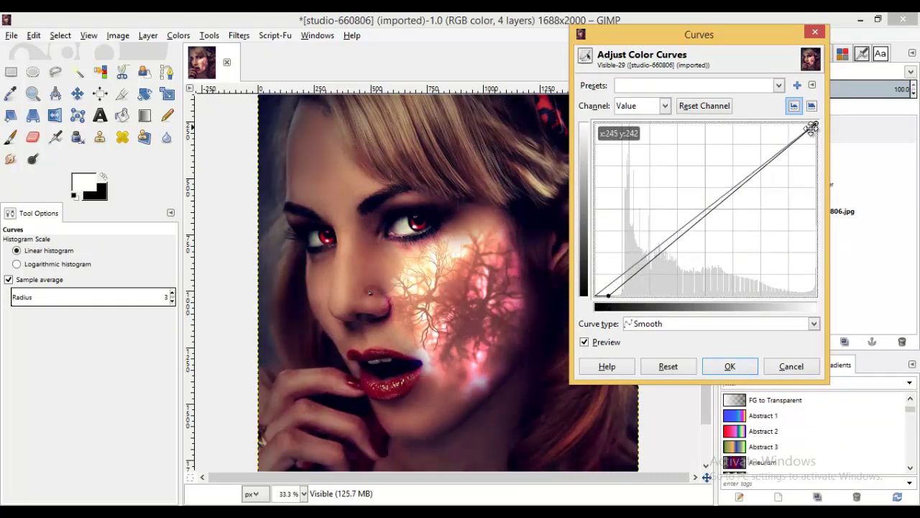
left_click_drag(816, 127, 816, 128)
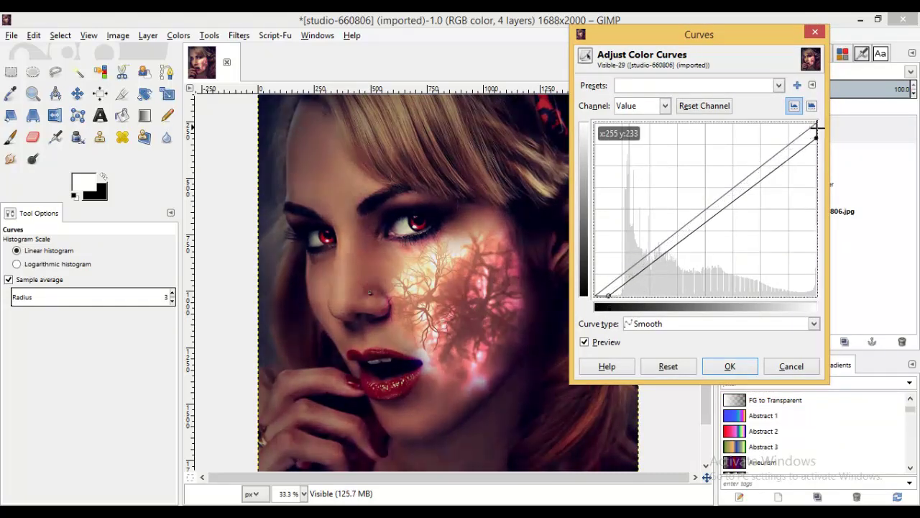
- Adjust the Blue curve to remove the shadow cast and reduce blue in the highlights
left_click(665, 105)
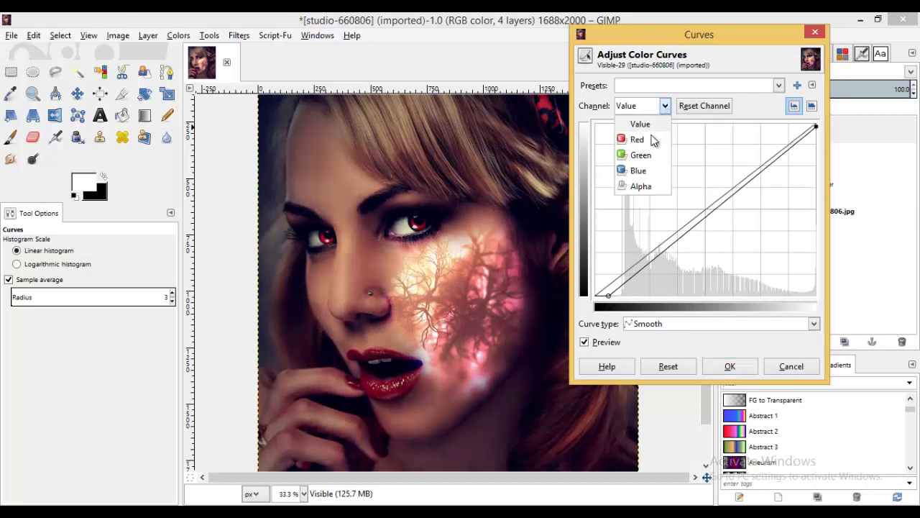
left_click(639, 171)
left_click_drag(596, 295, 627, 294)
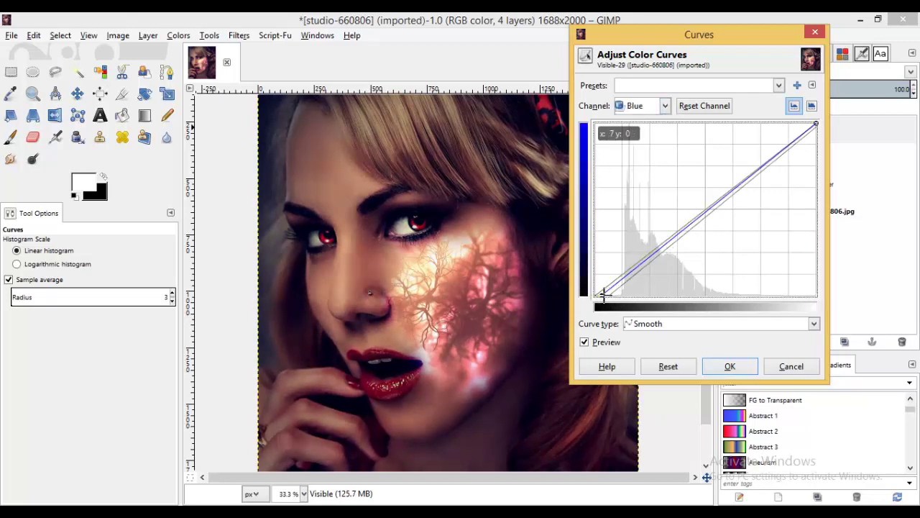
left_click_drag(627, 293, 594, 286)
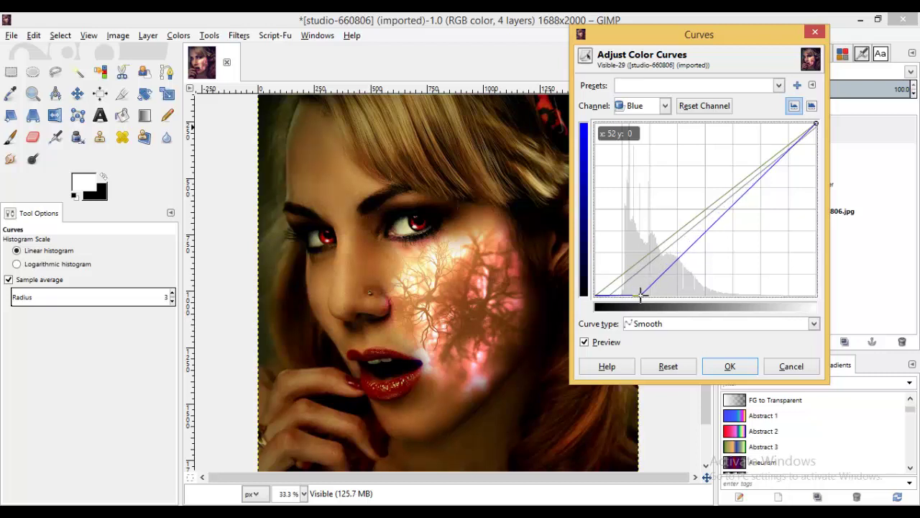
key("Up")
key("Up")
key("Up")
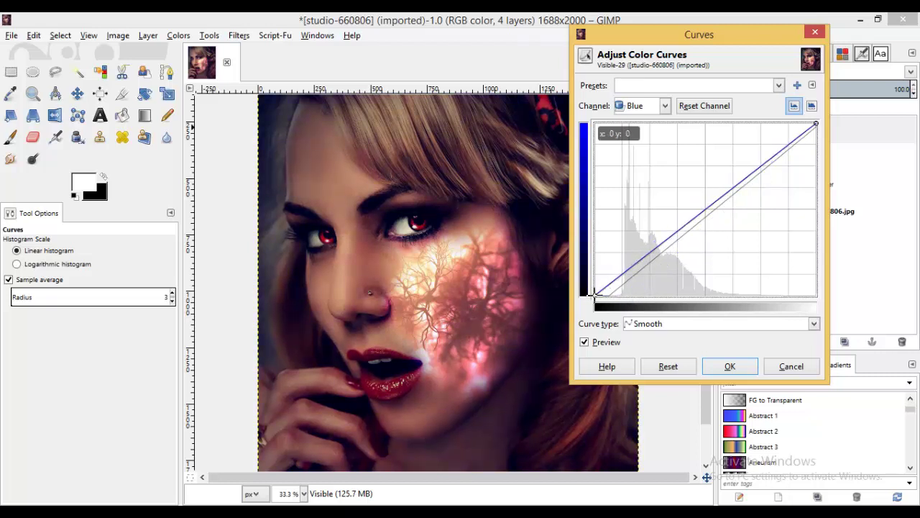
key("Up")
key("Up")
key("Up")
key("Up")
key("Up")
key("Up")
key("Up")
key("Up")
key("Up")
left_click_drag(588, 287, 609, 297)
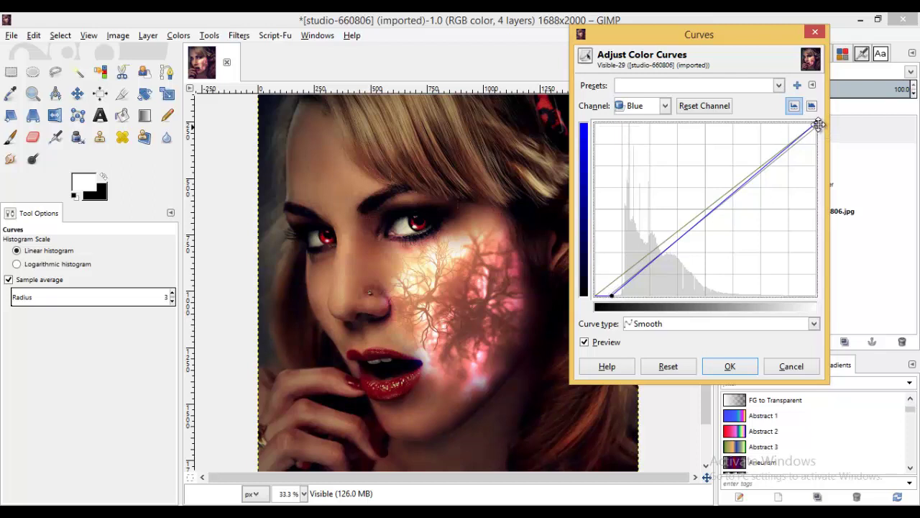
mouse_move(816, 124)
left_mouse_down()
mouse_move(815, 177)
mouse_move(814, 158)
left_mouse_up()
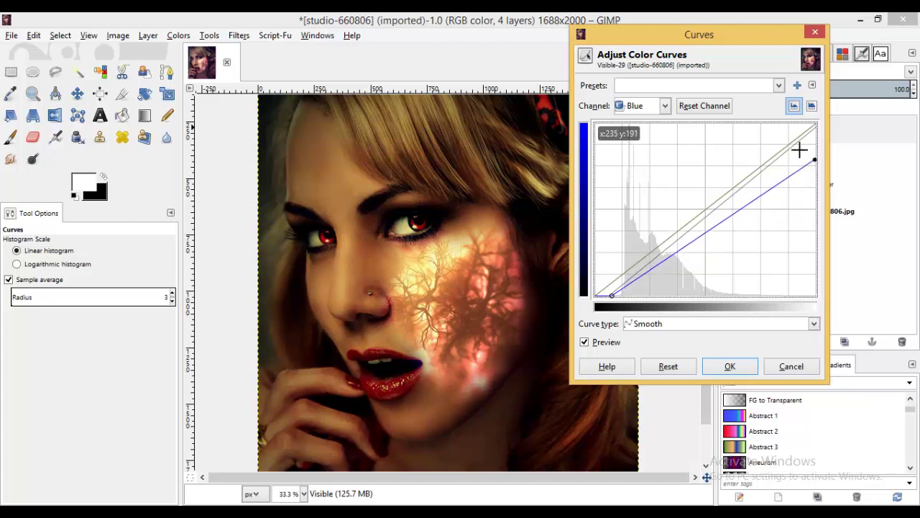
- Lower the Red highlights, deepen red shadows, bend midtones, and apply the curves
left_click(665, 106)
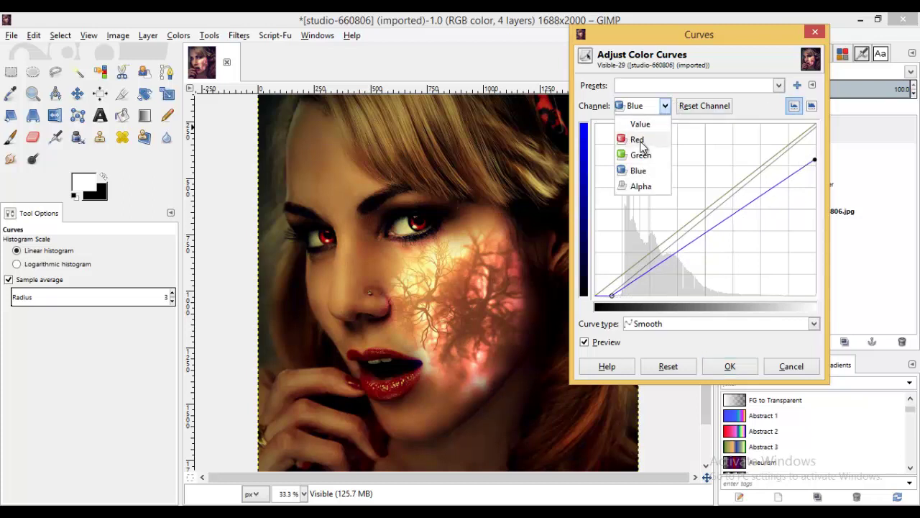
left_click(637, 140)
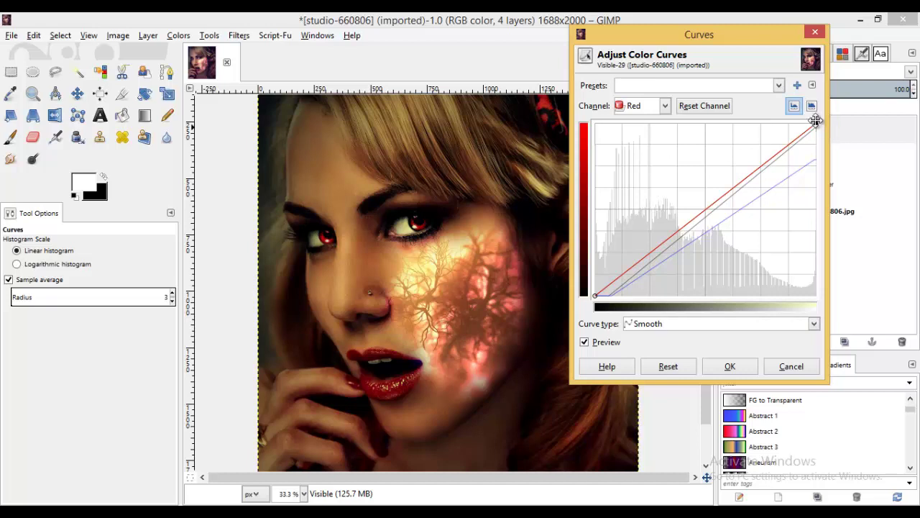
mouse_move(815, 123)
left_mouse_down()
mouse_move(817, 141)
mouse_move(796, 124)
left_mouse_up()
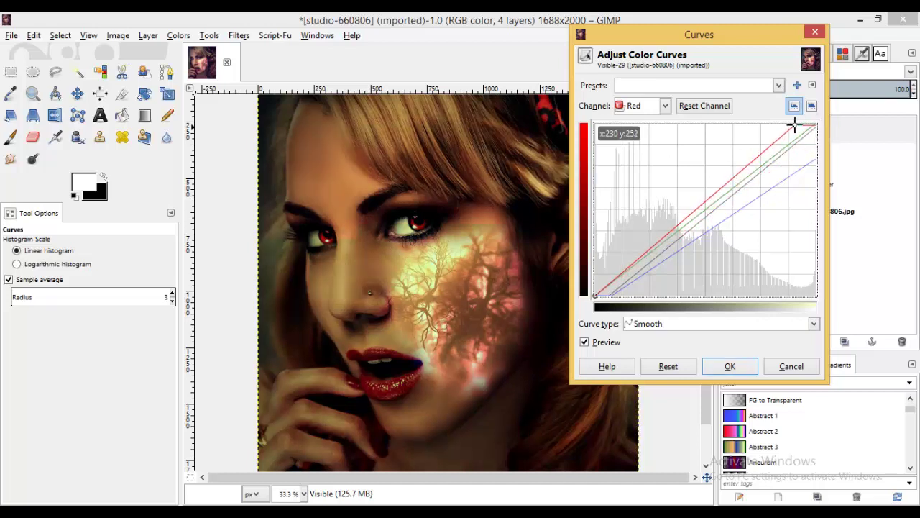
mouse_move(595, 292)
left_mouse_down()
mouse_move(612, 297)
mouse_move(590, 289)
left_mouse_up()
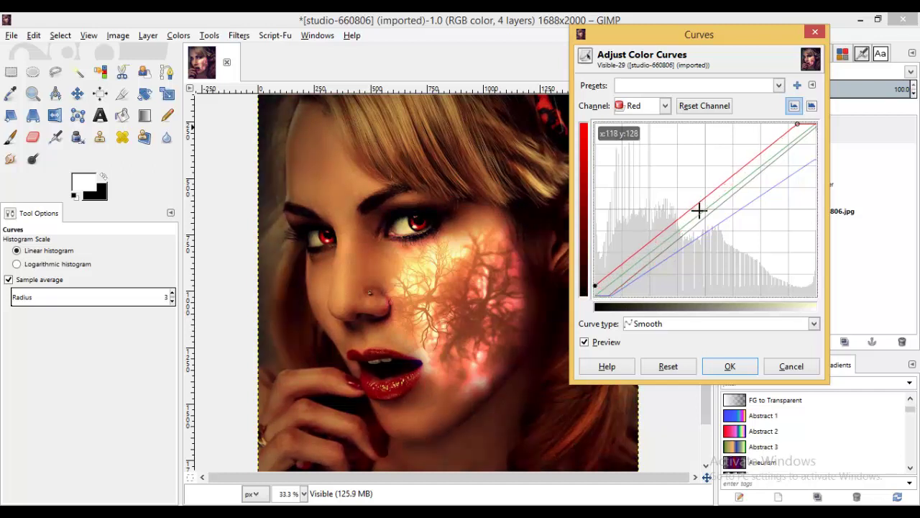
left_click_drag(699, 210, 703, 214)
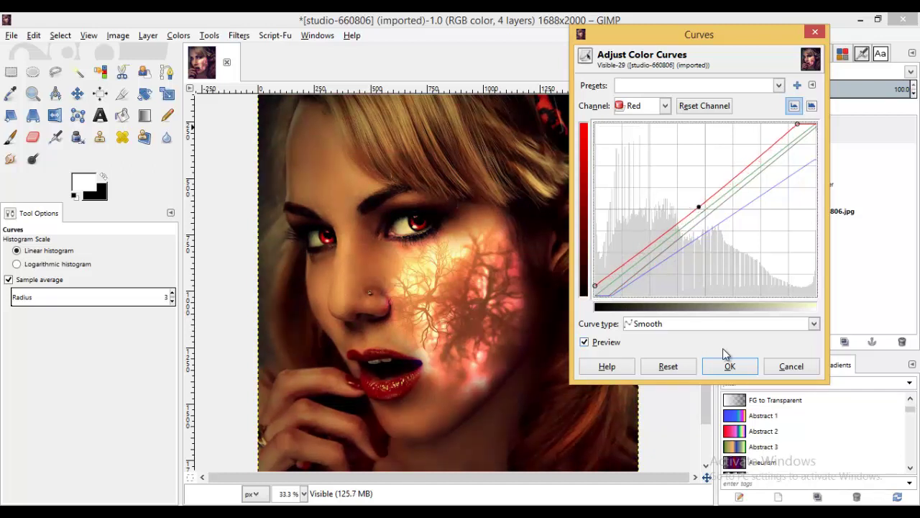
left_click(729, 366)
scroll(474, 208, "down", 2)
scroll(474, 209, "up", 3)
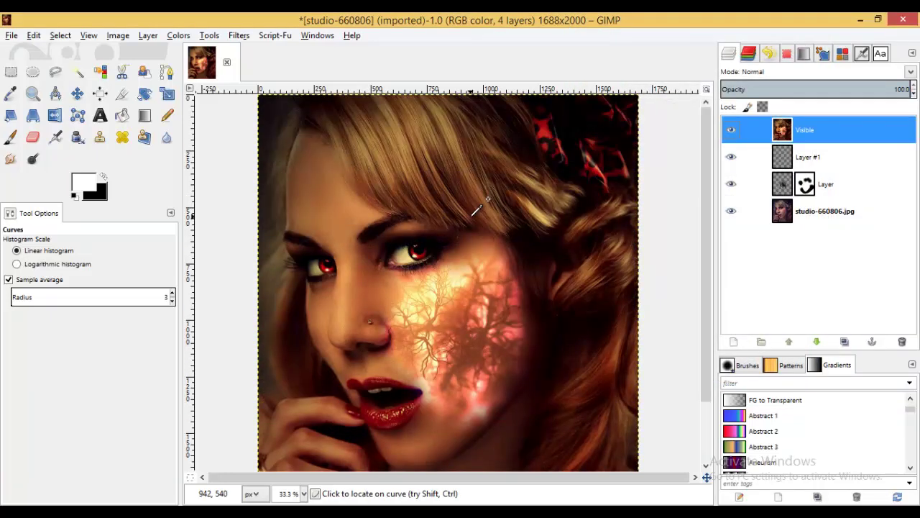
scroll(473, 207, "down", 2)
- Create Layer #2 filled with the black background colour at the top of the stack
scroll(476, 206, "up", 1)
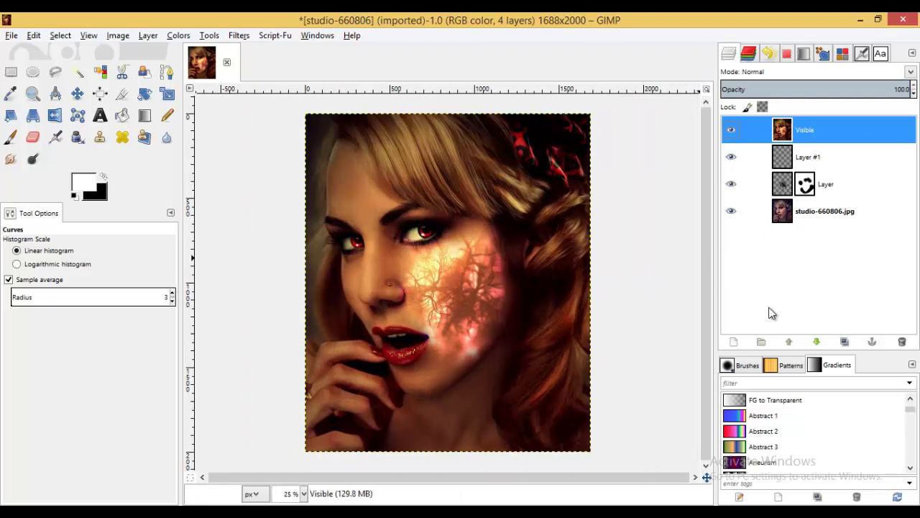
left_click(740, 338)
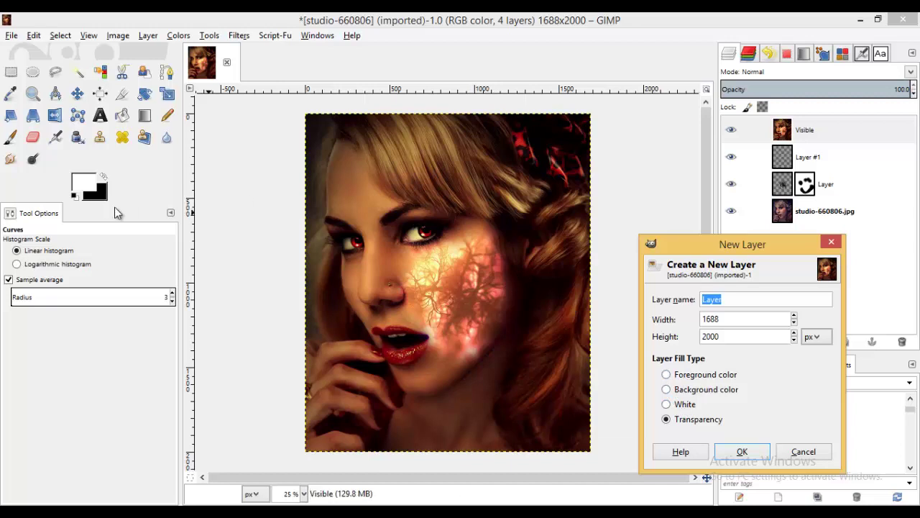
left_click(689, 390)
left_click(744, 451)
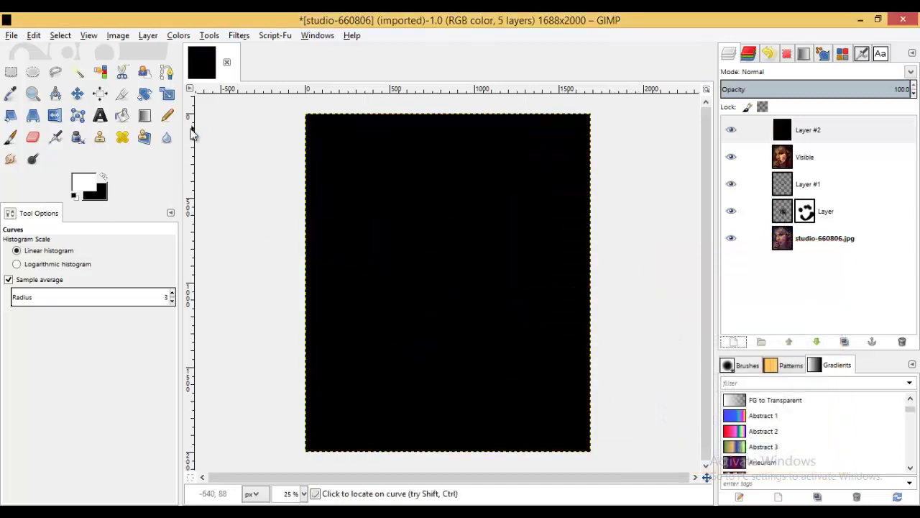
left_click(32, 137)
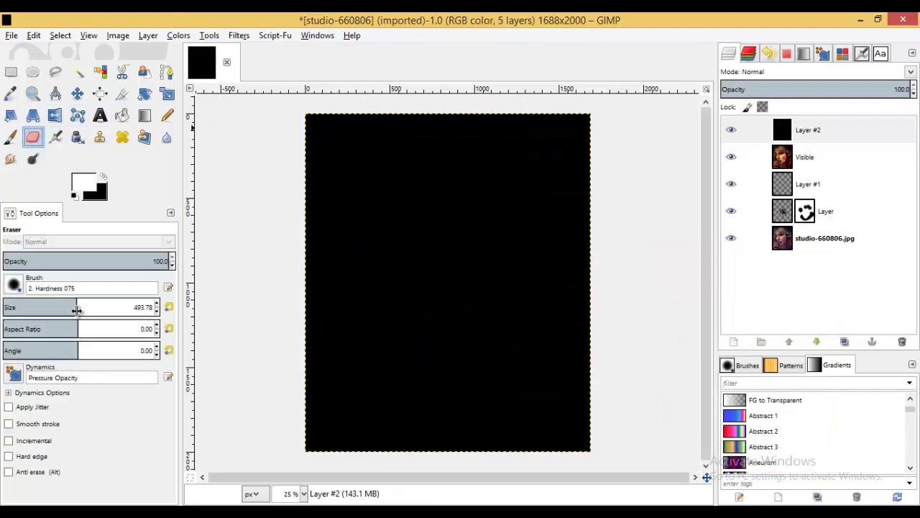
- Erase Layer #2's black over the face with a larger eraser and set opacity to 51.2
mouse_move(77, 309)
left_mouse_down()
mouse_move(140, 309)
mouse_move(125, 307)
left_mouse_up()
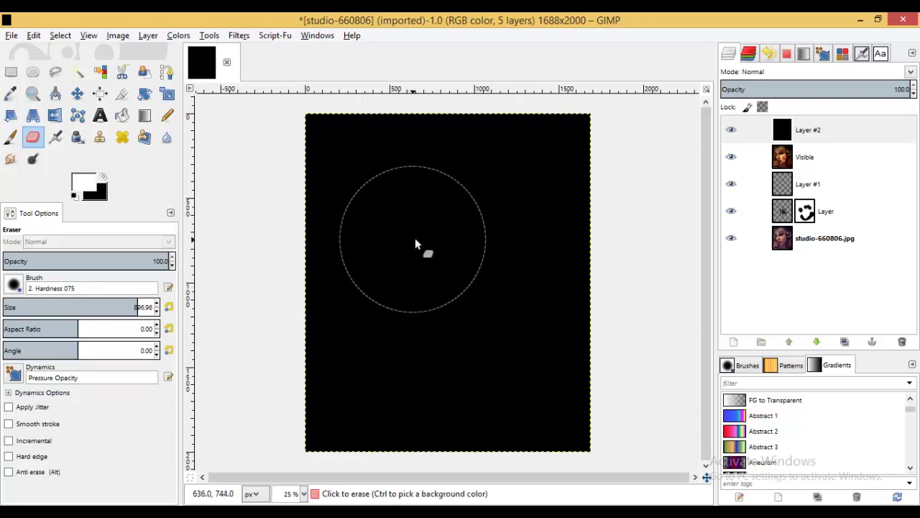
mouse_move(415, 237)
left_mouse_down()
mouse_move(418, 251)
mouse_move(415, 201)
mouse_move(396, 192)
mouse_move(478, 318)
mouse_move(446, 395)
mouse_move(400, 296)
mouse_move(399, 244)
left_mouse_up()
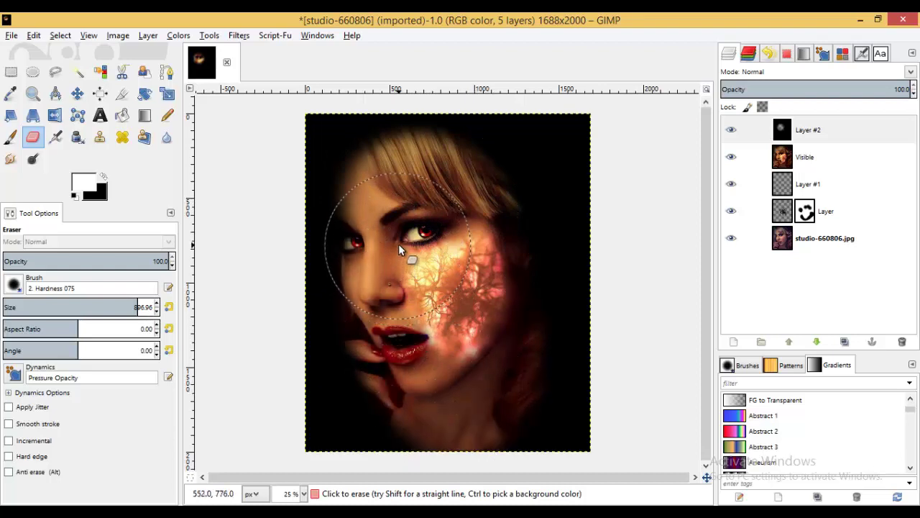
left_click_drag(876, 89, 816, 87)
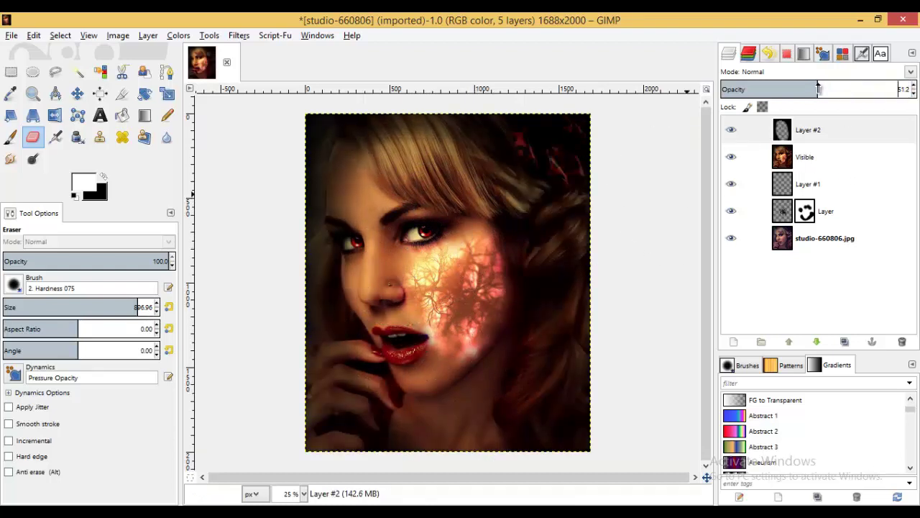